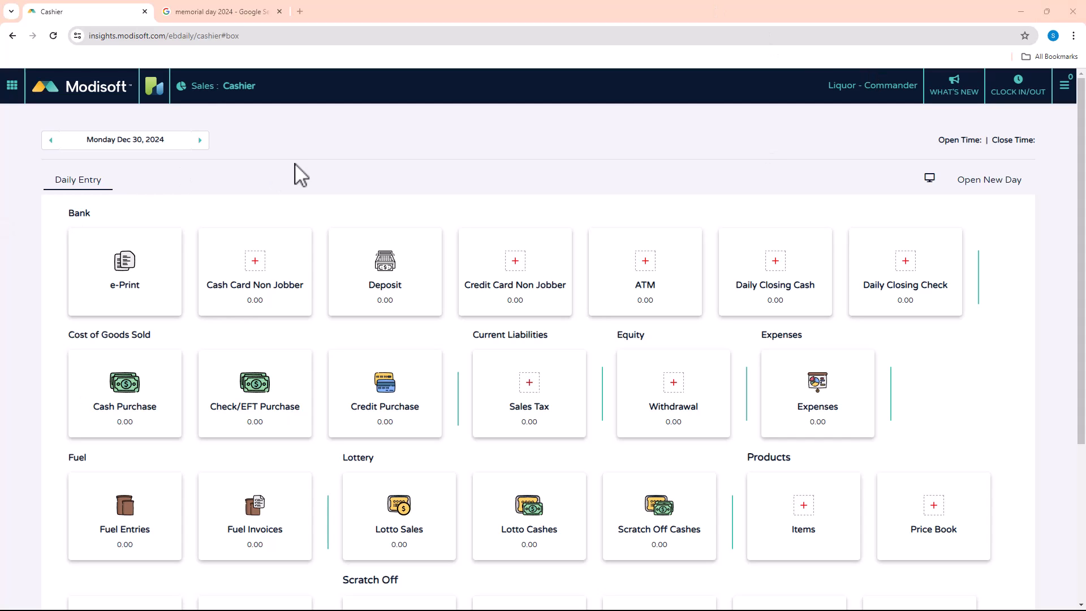
Open the Payroll Schedule page and go to the week containing May 20, 2024
{"action": "left_click", "coordinate": [11, 86]}
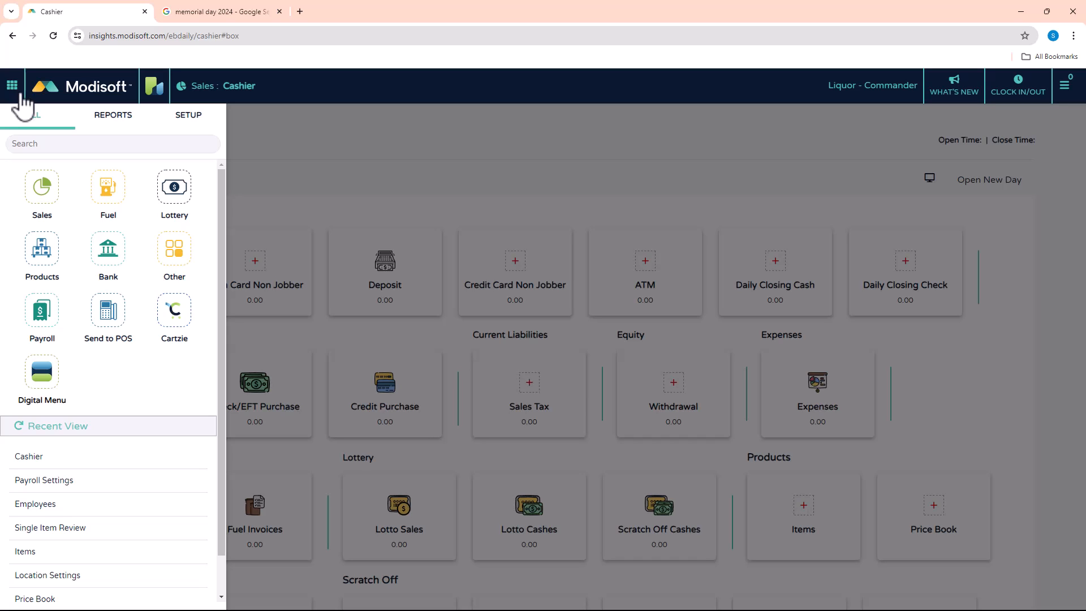
{"action": "left_click", "coordinate": [47, 314]}
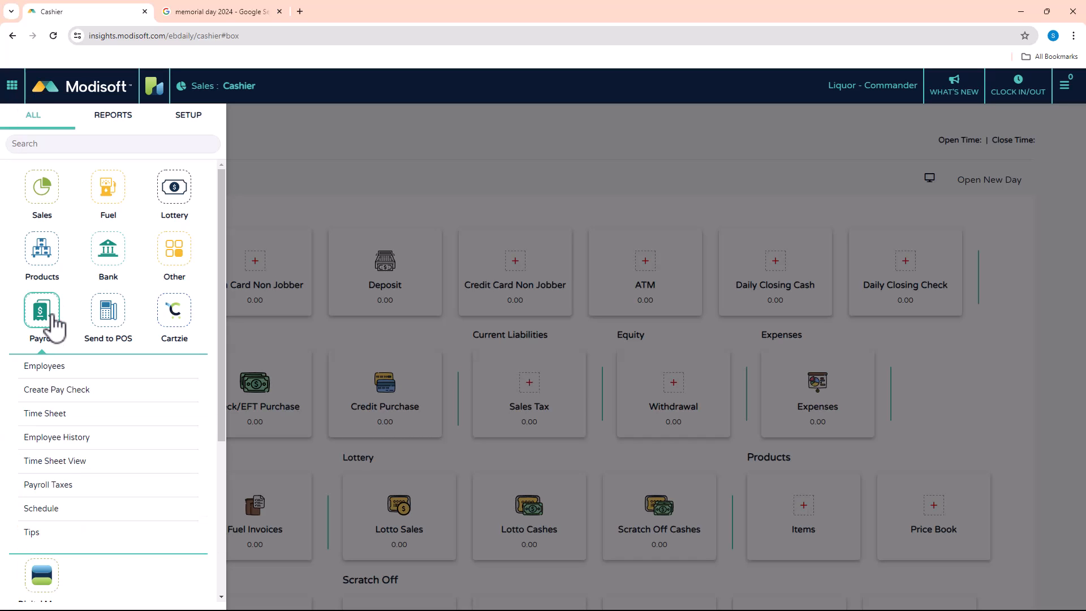
{"action": "left_click", "coordinate": [76, 519]}
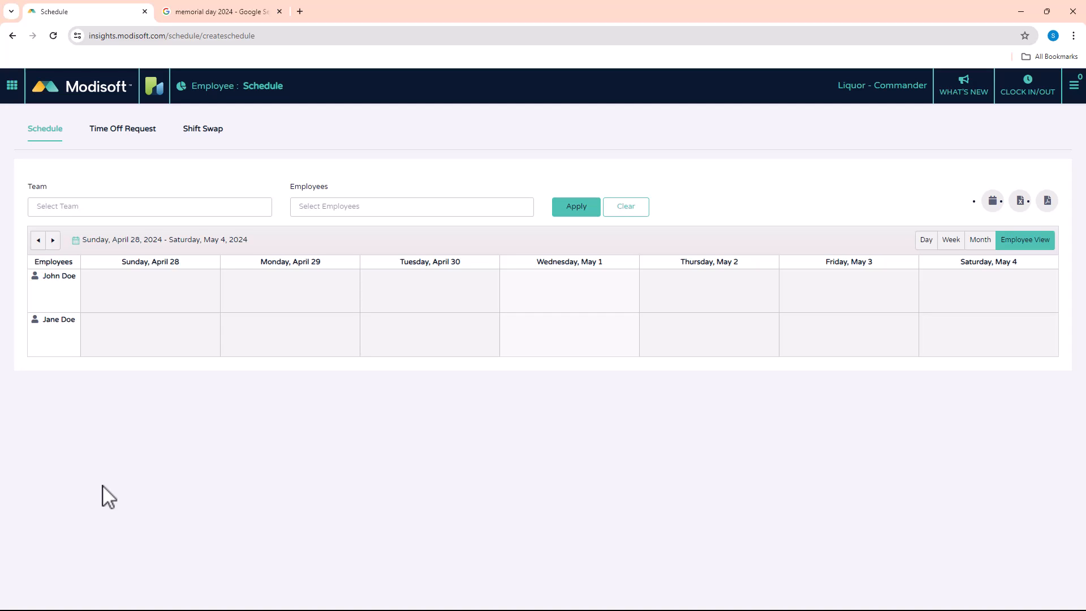
{"action": "left_click", "coordinate": [191, 244]}
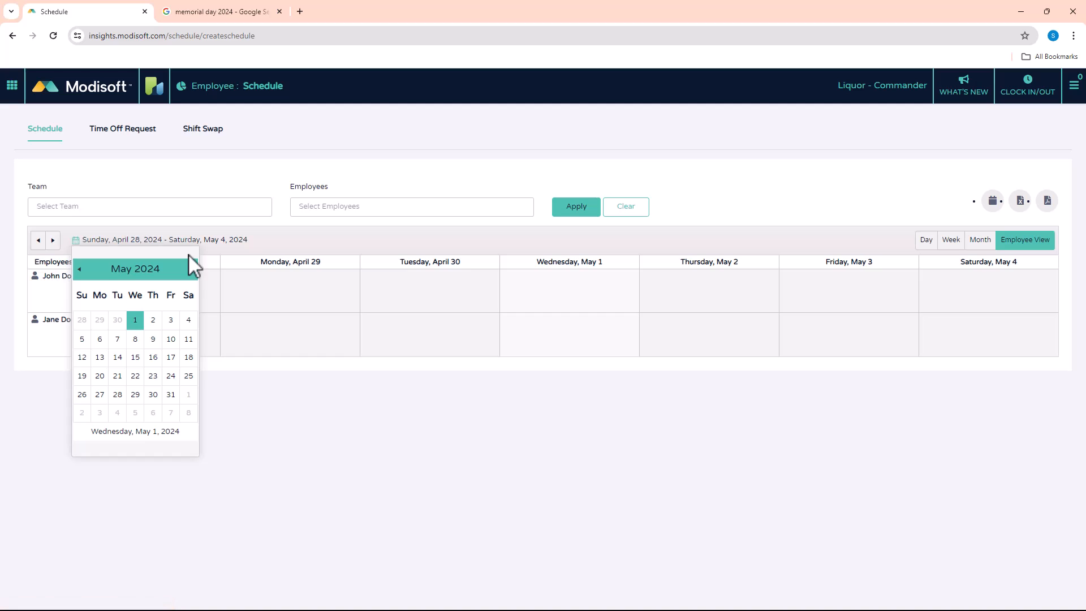
{"action": "left_click", "coordinate": [99, 377]}
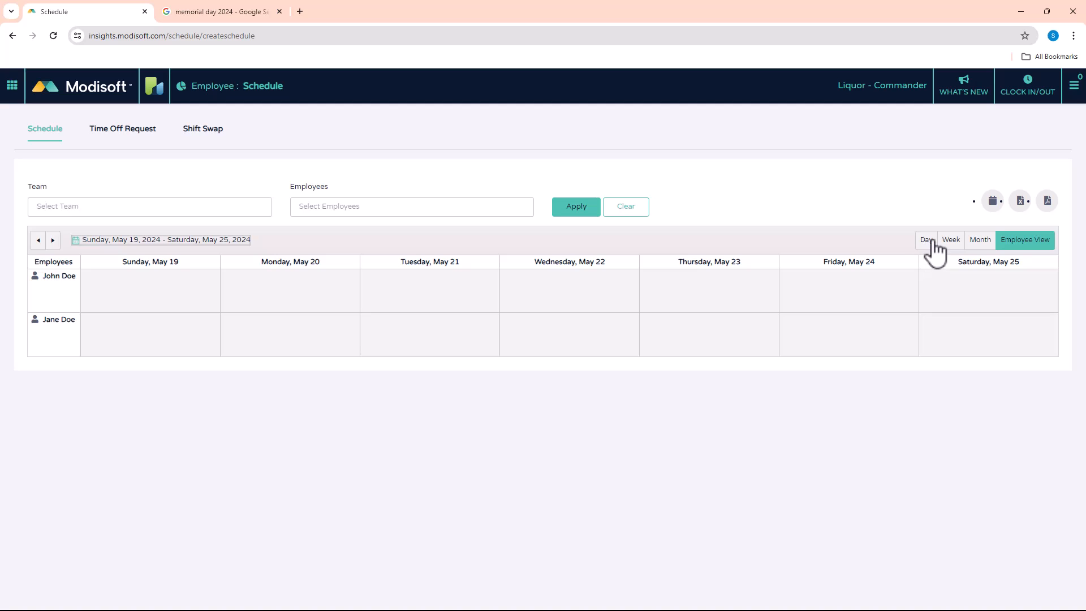
Show the schedule by month and examine the details of the Memorial Day entries on May 27
{"action": "left_click", "coordinate": [982, 246]}
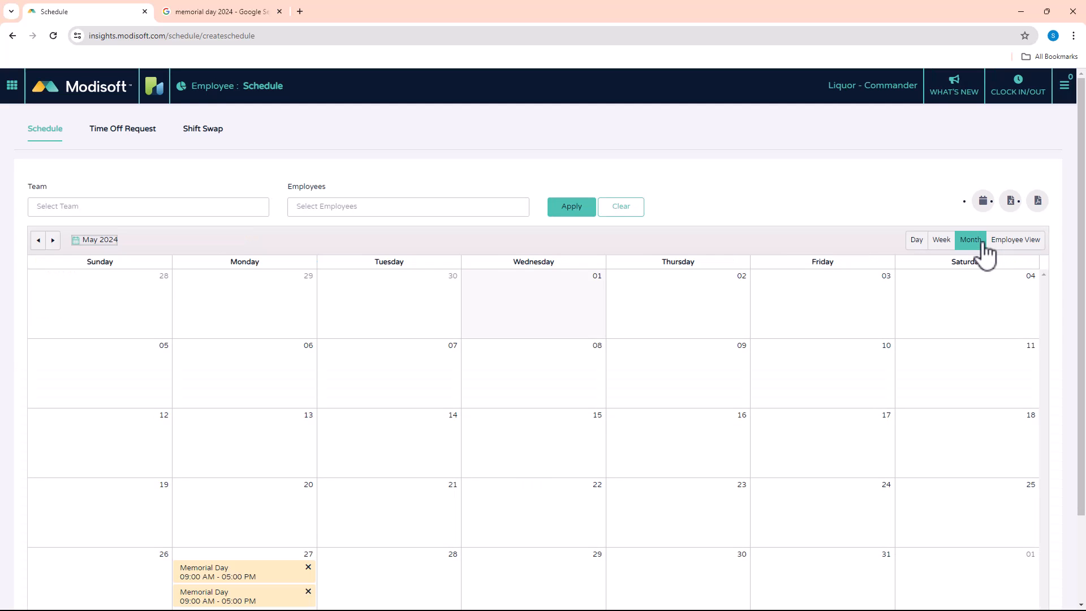
{"action": "scroll", "coordinate": [860, 385], "scroll_direction": "down", "scroll_amount": 2}
{"action": "scroll", "coordinate": [905, 351], "scroll_direction": "up", "scroll_amount": 2}
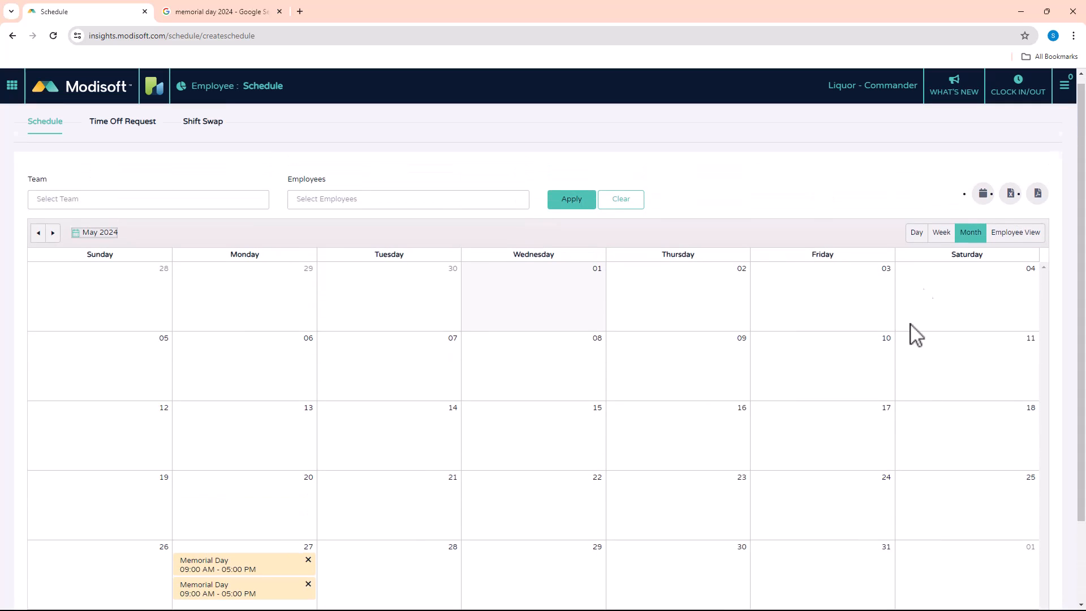
{"action": "scroll", "coordinate": [880, 266], "scroll_direction": "down", "scroll_amount": 1}
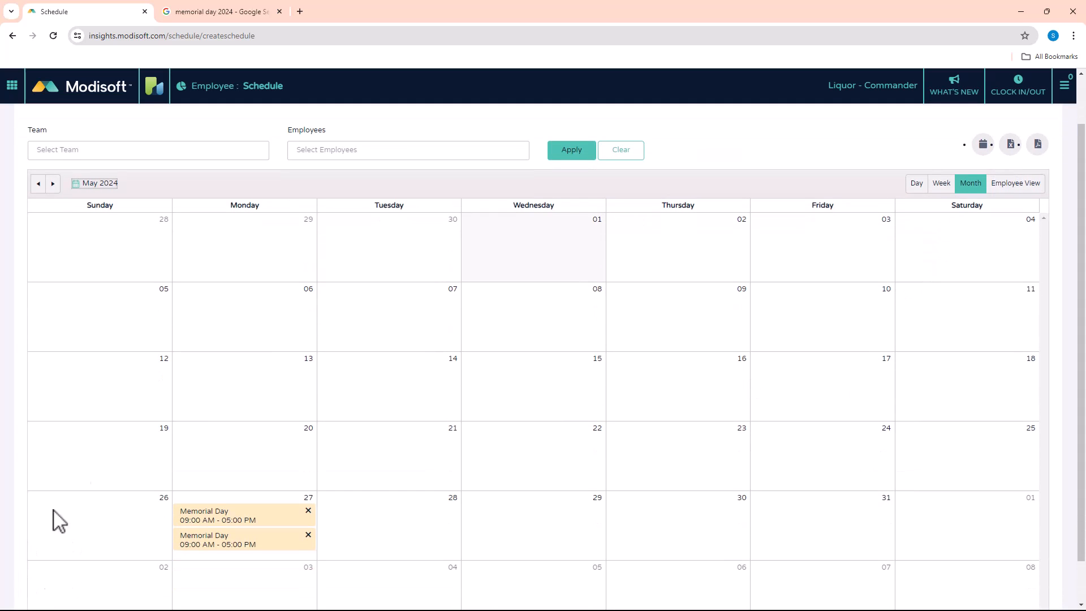
{"action": "mouse_move", "coordinate": [257, 542]}
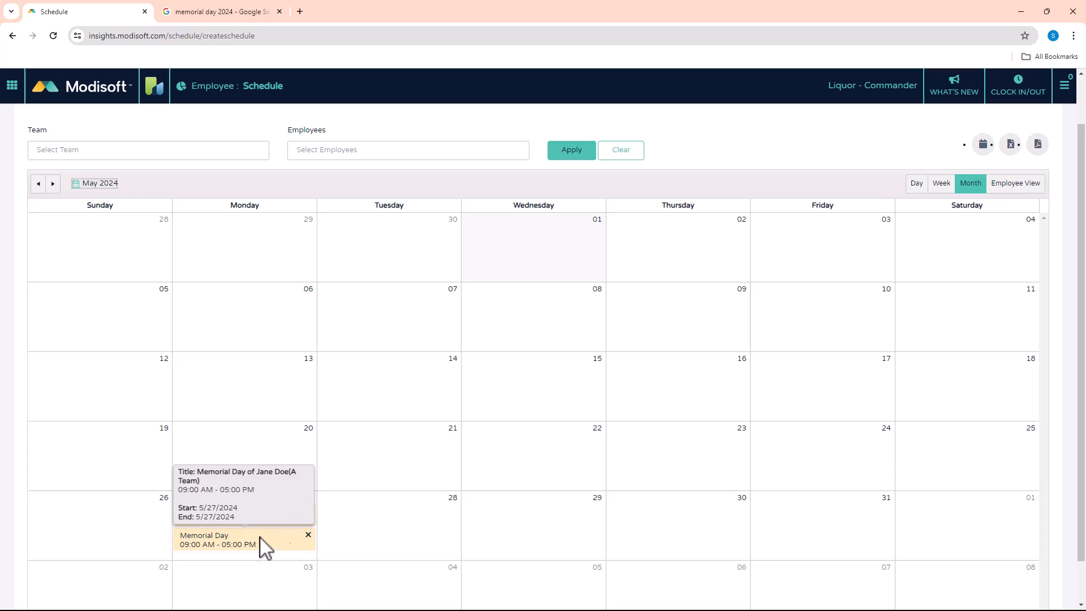
{"action": "mouse_move", "coordinate": [277, 524]}
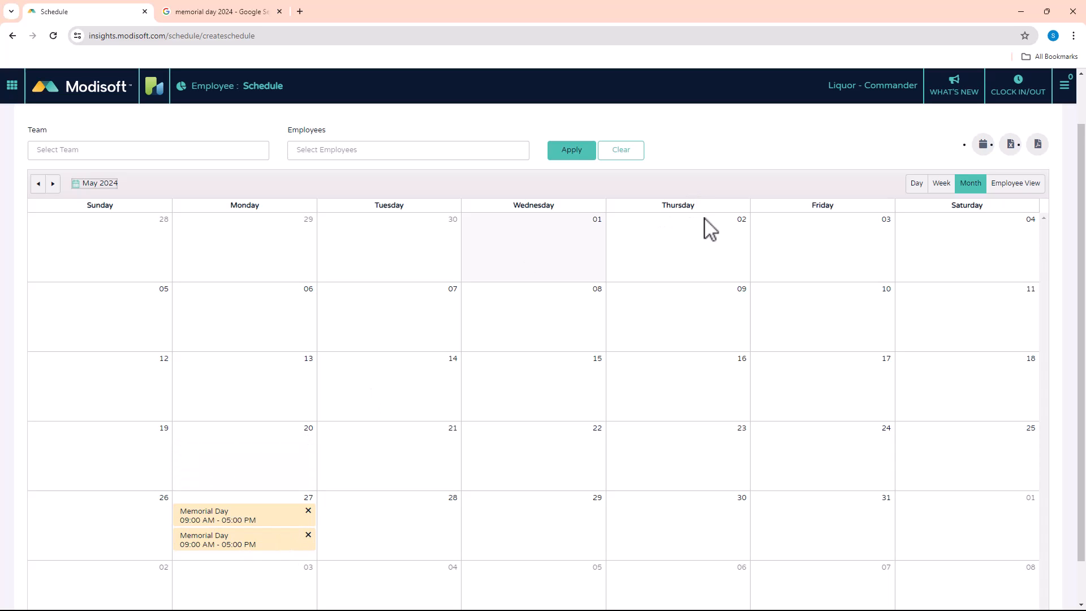
View the schedule by week and by day, and return to the Employee View
{"action": "left_click", "coordinate": [943, 185]}
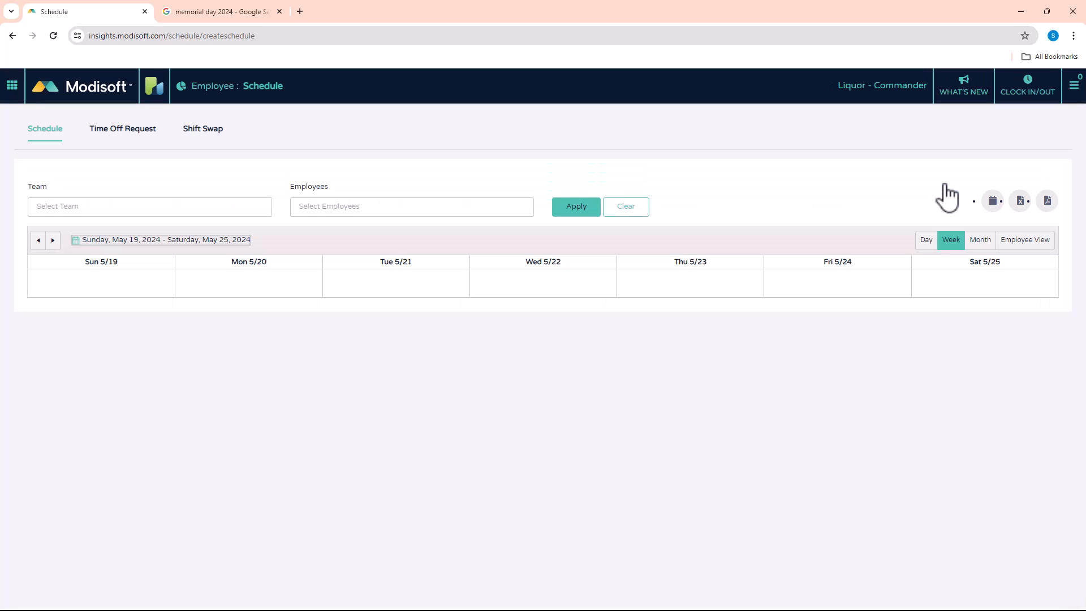
{"action": "left_click", "coordinate": [926, 241]}
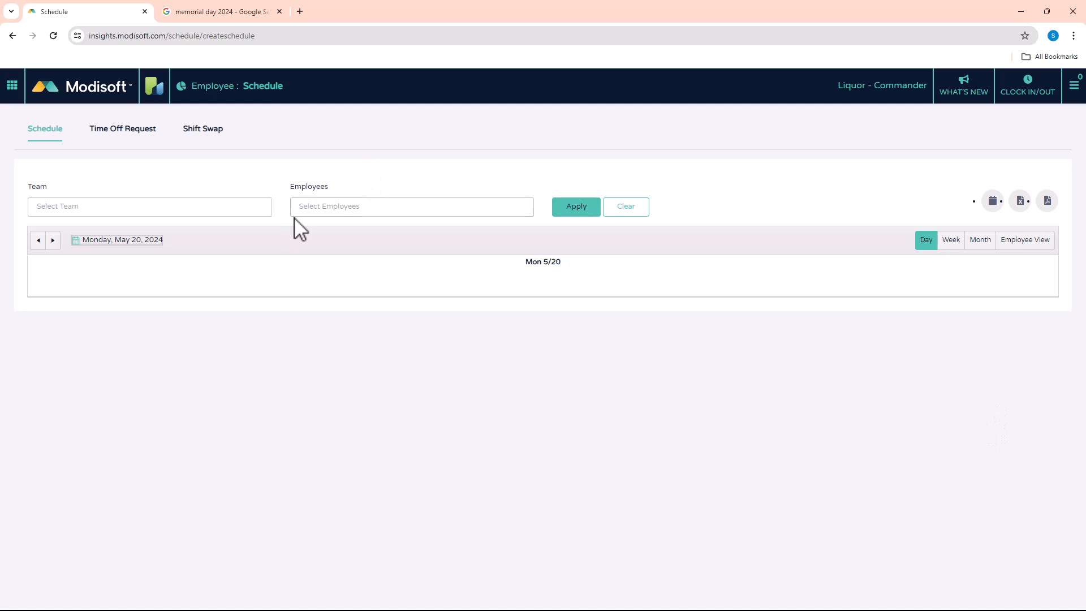
{"action": "left_click", "coordinate": [1032, 242]}
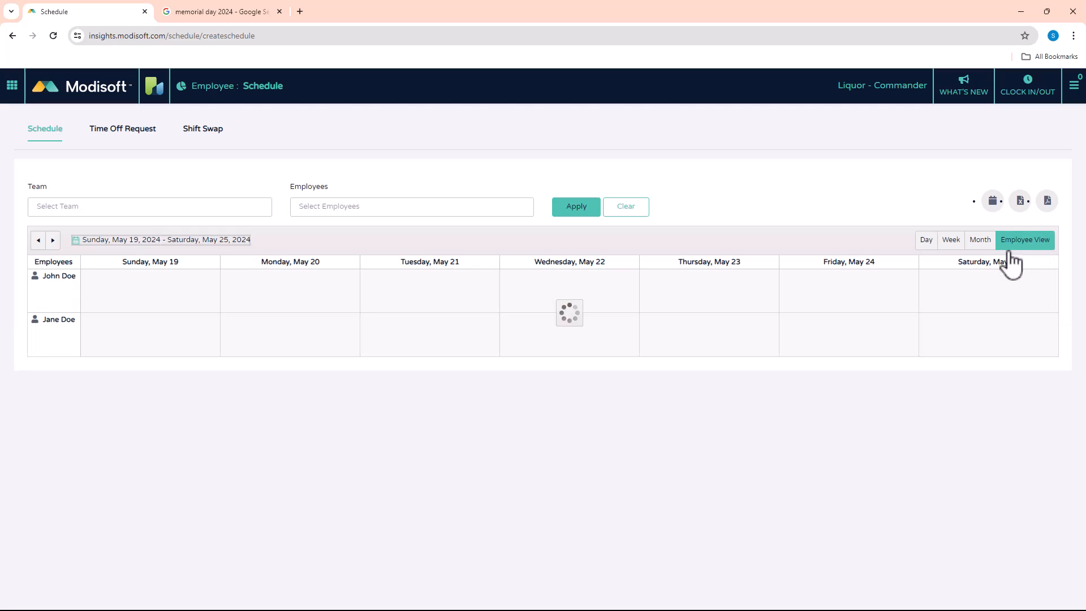
Filter the schedule to the first listed employee, and remove that employee from the filter field
{"action": "left_click", "coordinate": [80, 208]}
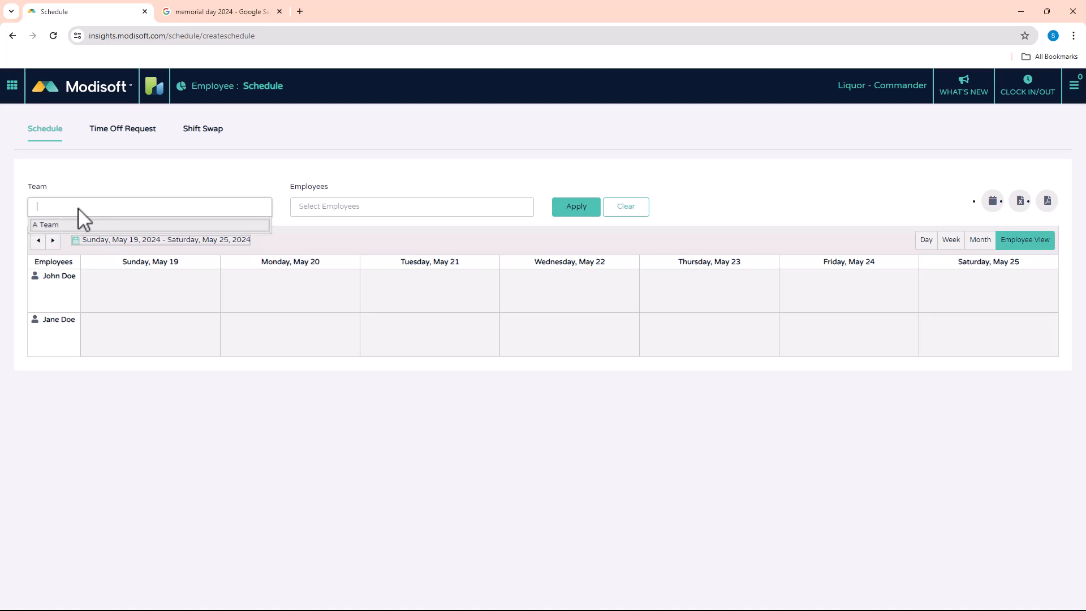
{"action": "left_click", "coordinate": [351, 207]}
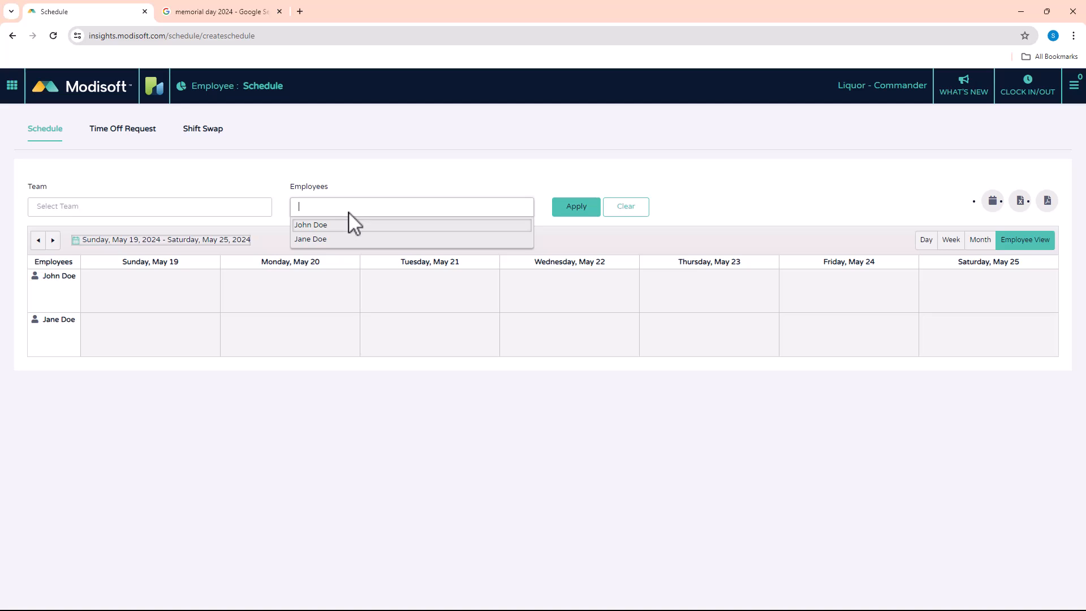
{"action": "left_click", "coordinate": [321, 225]}
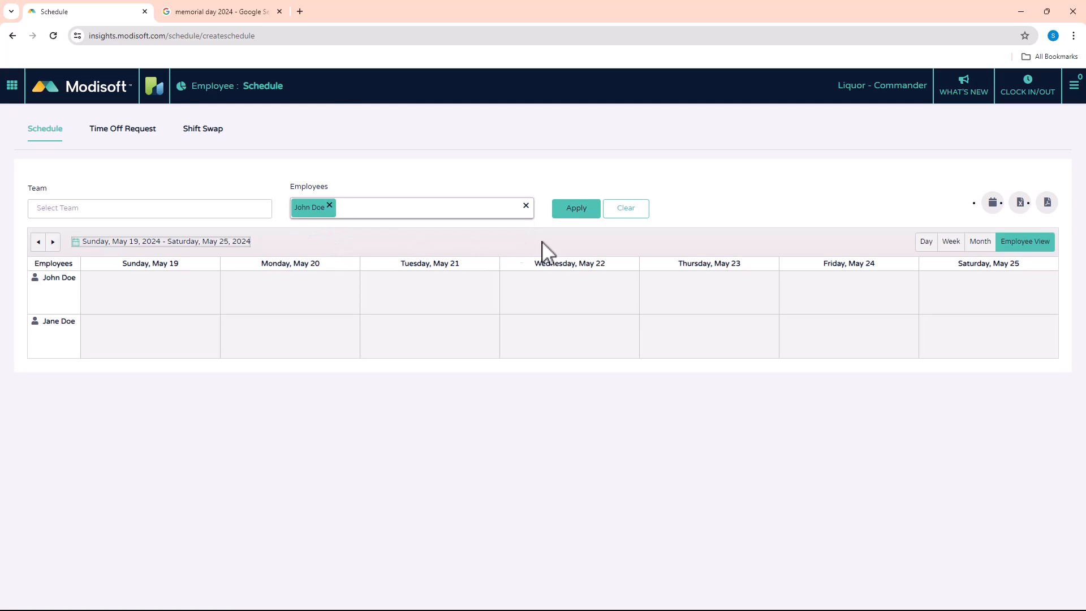
{"action": "left_click", "coordinate": [578, 211]}
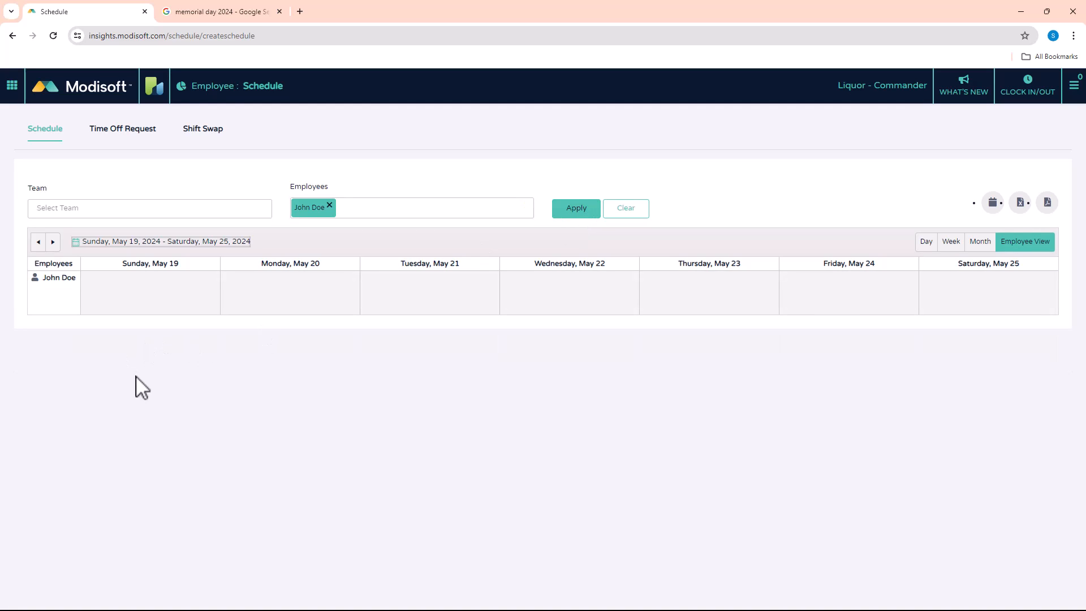
{"action": "left_click", "coordinate": [330, 206]}
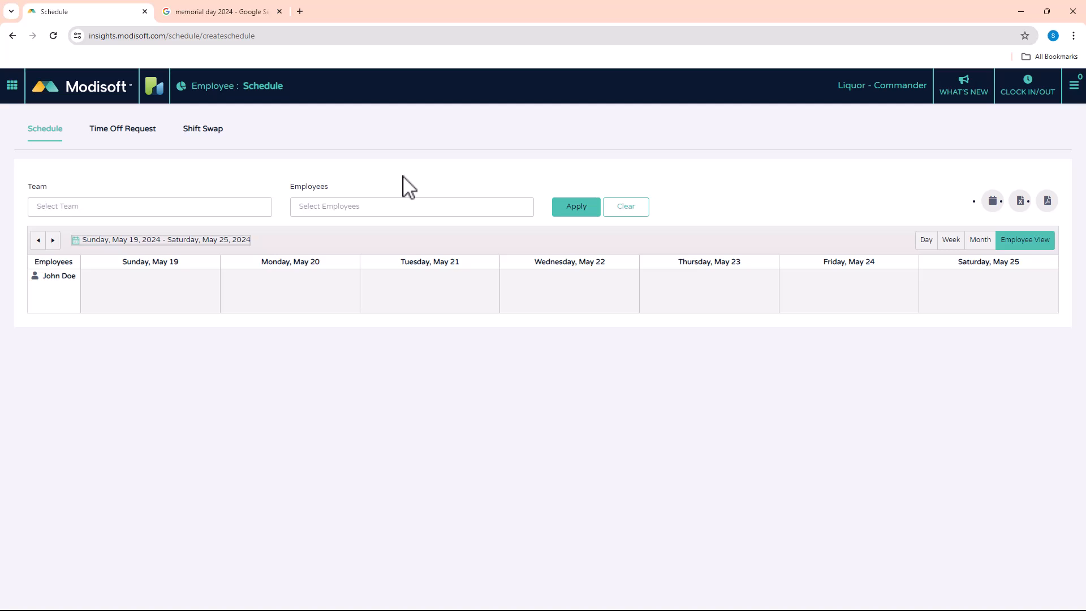
Start a new schedule for A Team with a shift duration from 5/1/2024 to 5/31/2024
{"action": "left_click", "coordinate": [993, 211]}
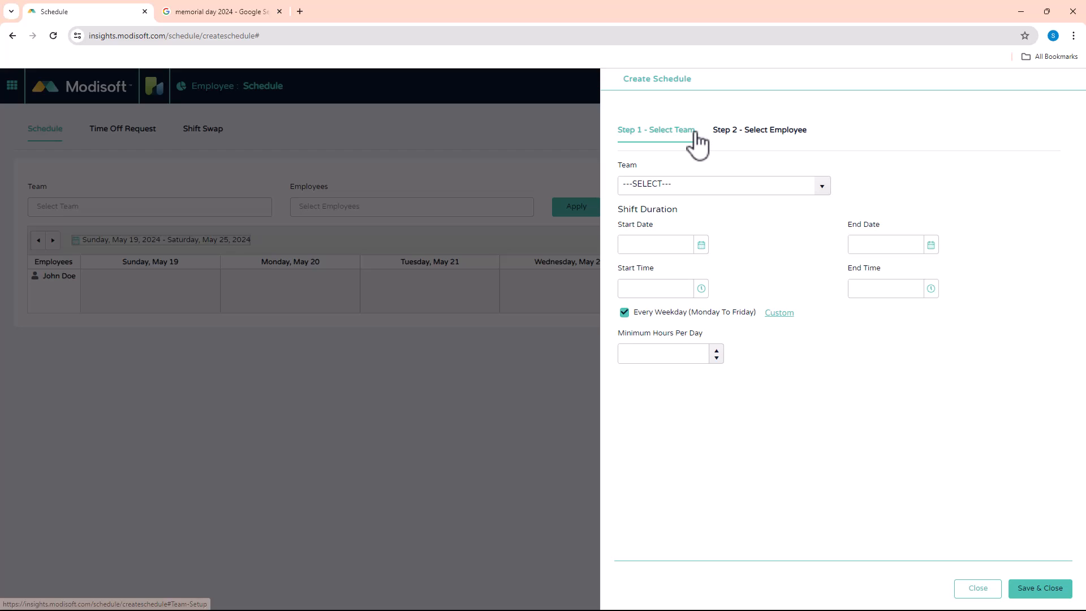
{"action": "left_click", "coordinate": [702, 244]}
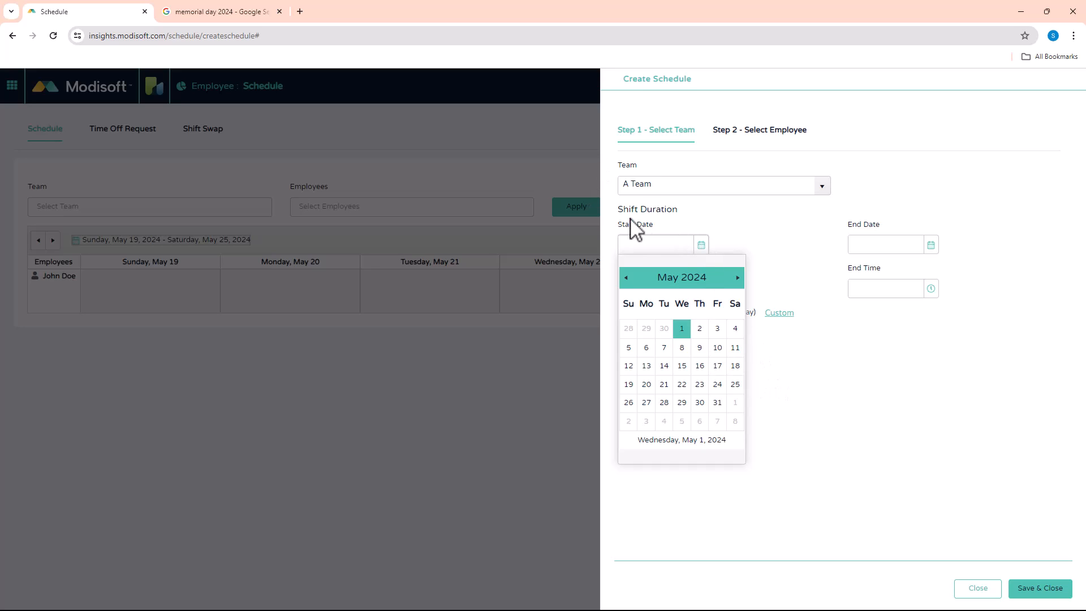
{"action": "left_click", "coordinate": [683, 331]}
{"action": "left_click", "coordinate": [931, 244]}
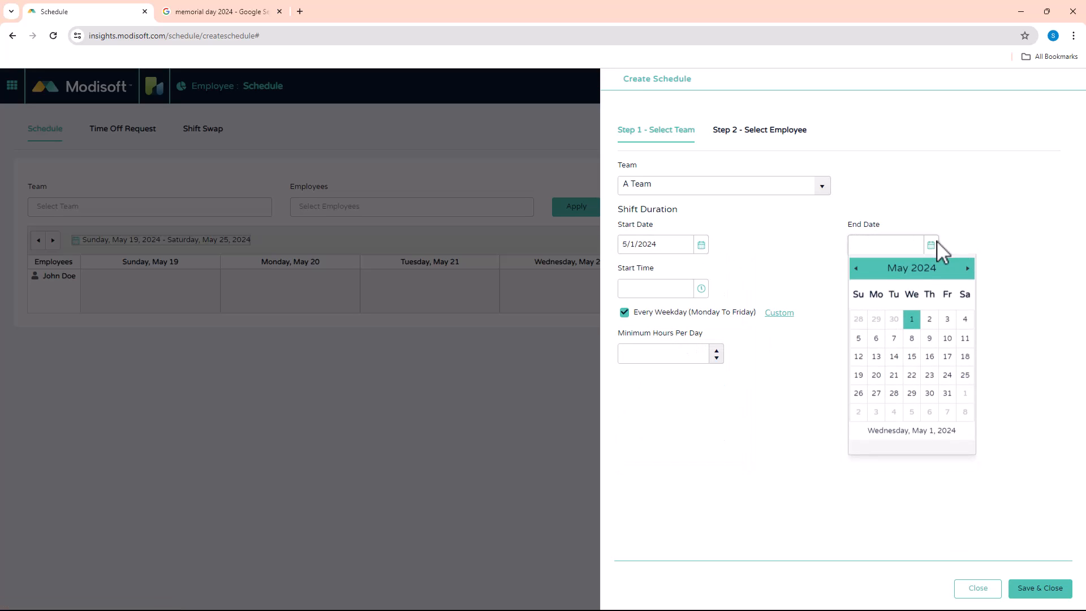
{"action": "left_click", "coordinate": [947, 408]}
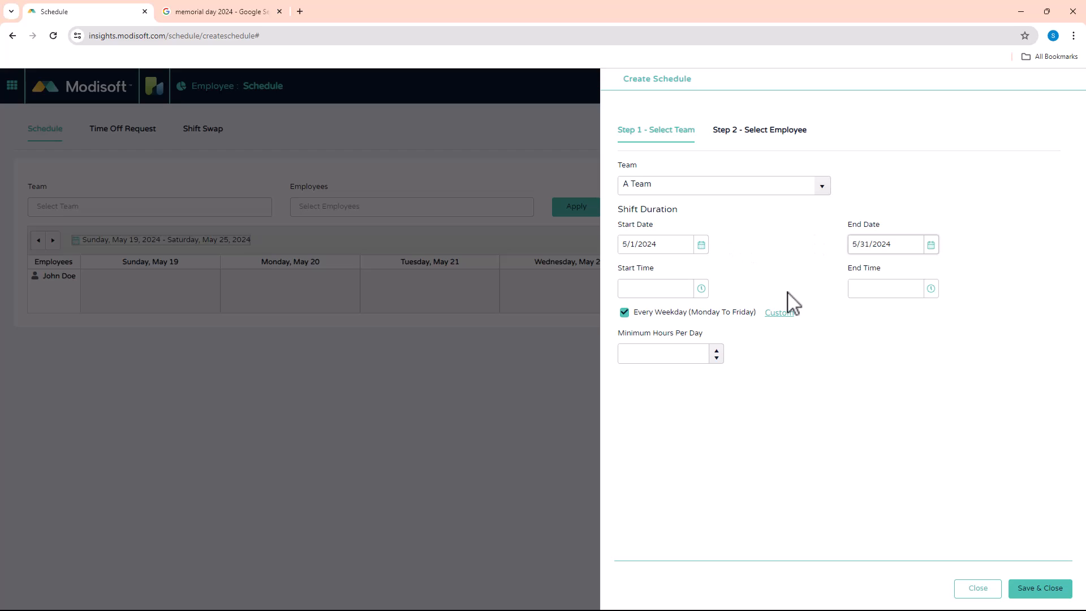
Set the shift's start time to 12:00 AM and its end time to 9:00 AM
{"action": "left_click", "coordinate": [701, 288]}
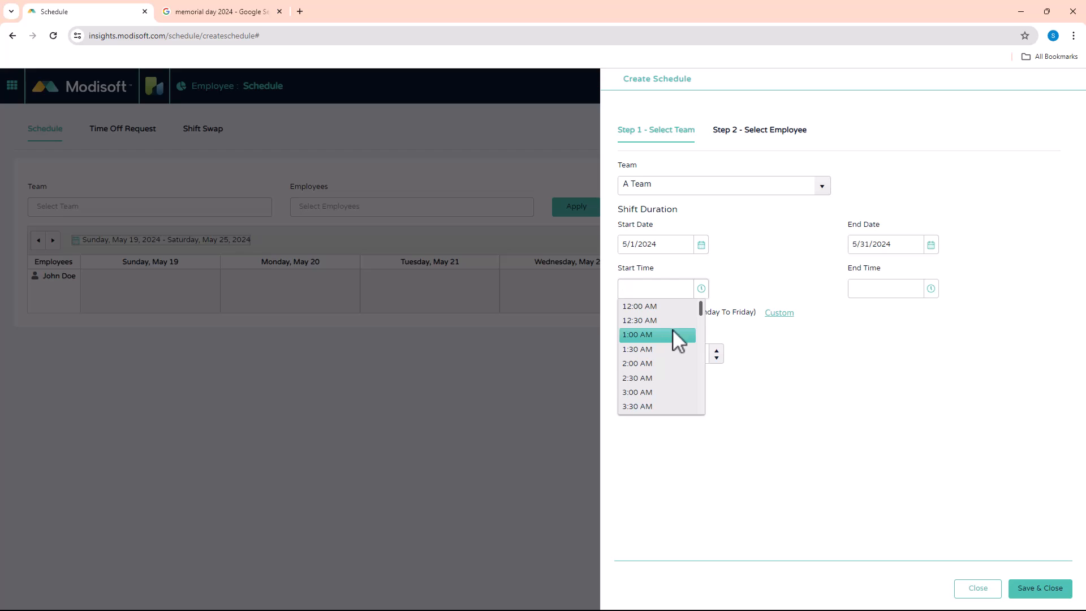
{"action": "scroll", "coordinate": [683, 340], "scroll_direction": "down", "scroll_amount": 4}
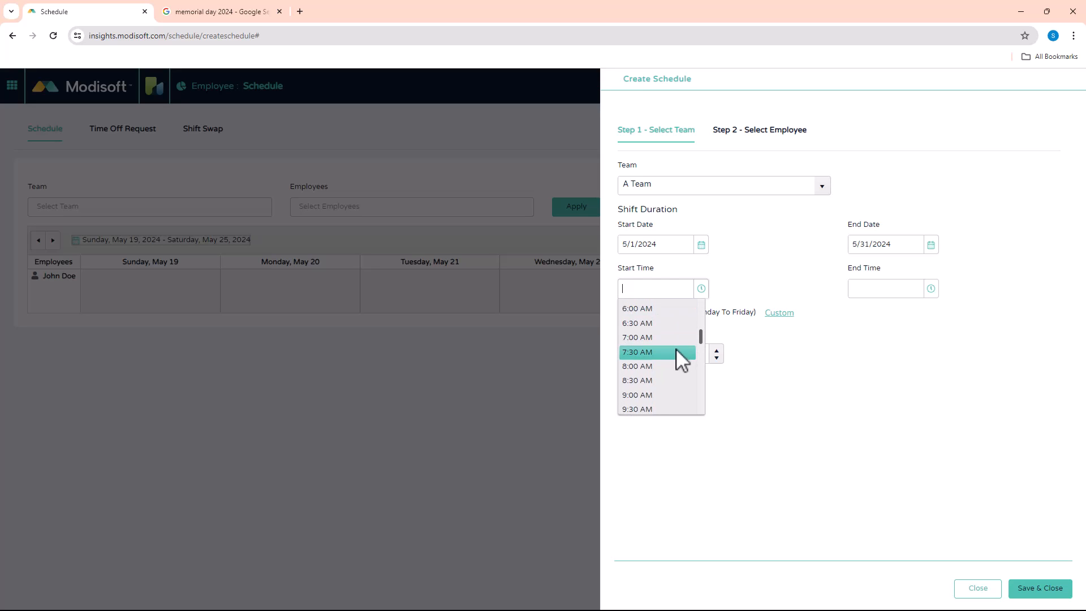
{"action": "scroll", "coordinate": [677, 347], "scroll_direction": "up", "scroll_amount": 4}
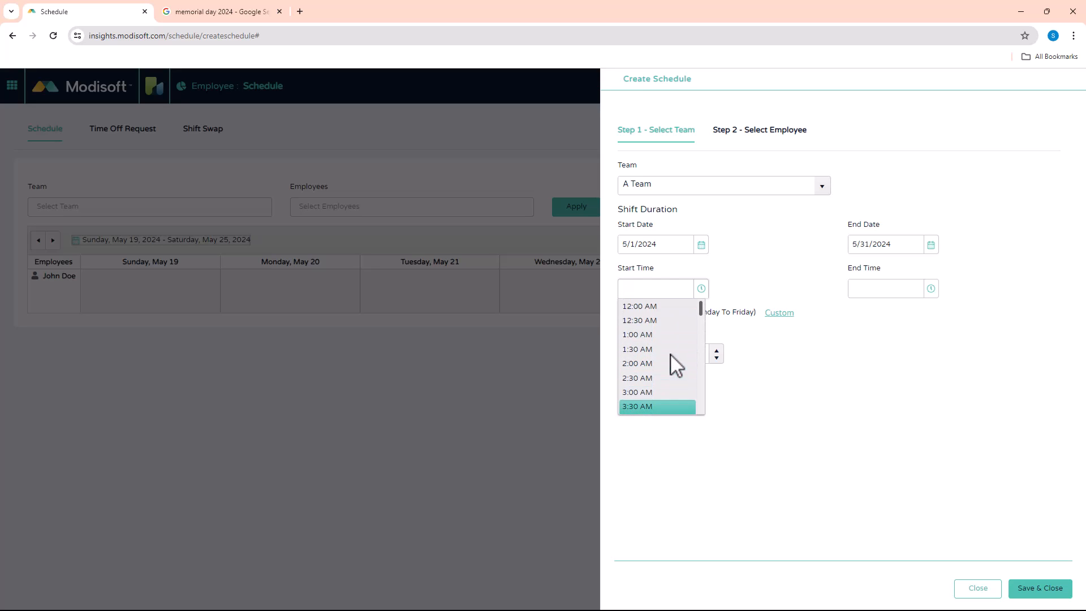
{"action": "left_click", "coordinate": [636, 308]}
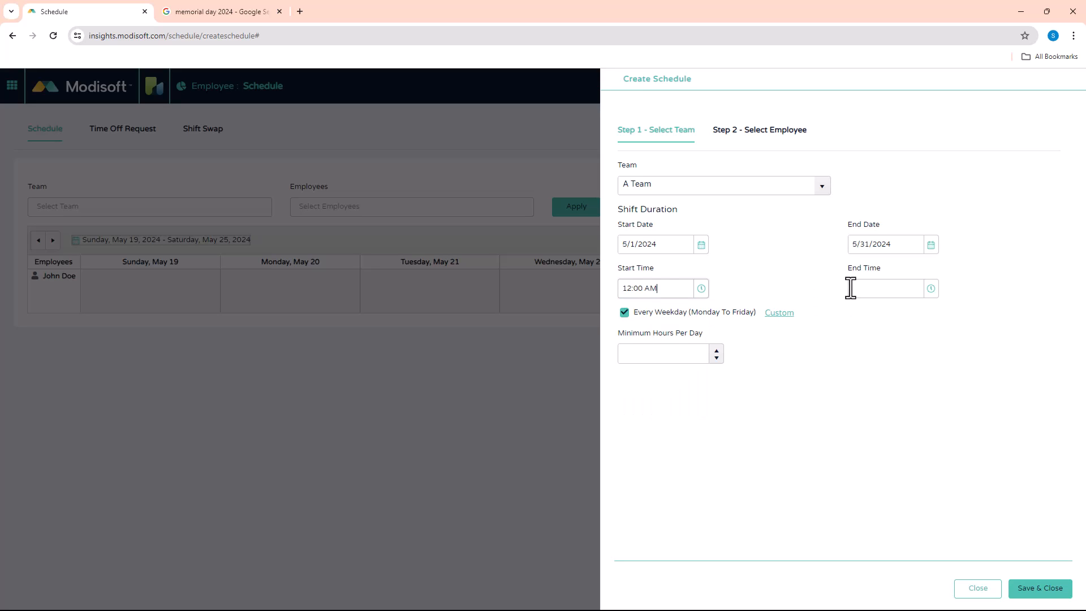
{"action": "left_click", "coordinate": [932, 290]}
{"action": "left_click", "coordinate": [886, 348]}
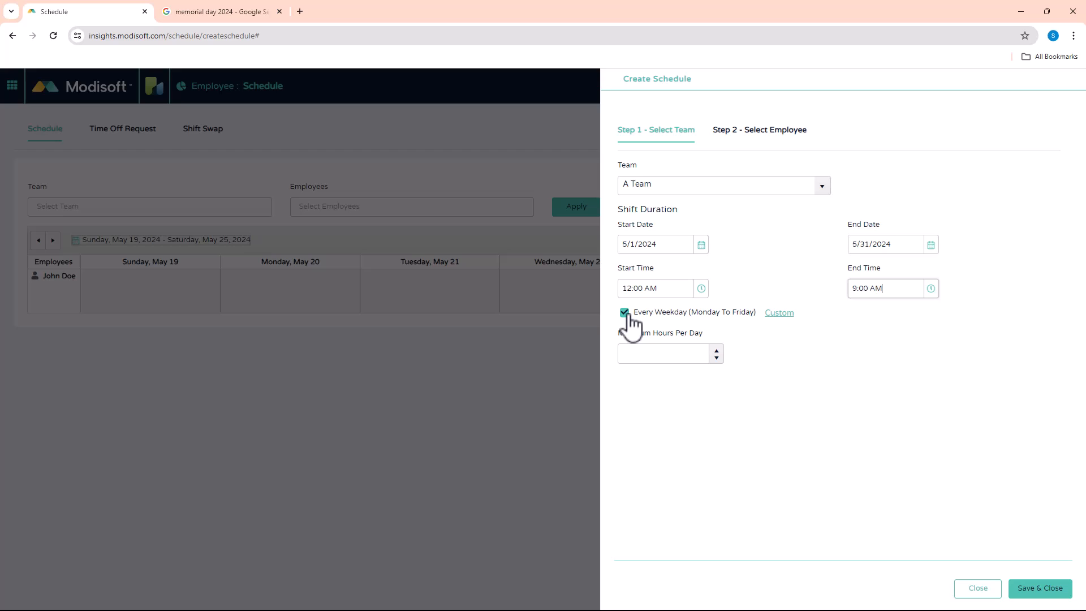
Customize the shift days to Monday, Wednesday and Friday only, and set the minimum hours per day to 8
{"action": "left_click", "coordinate": [779, 313]}
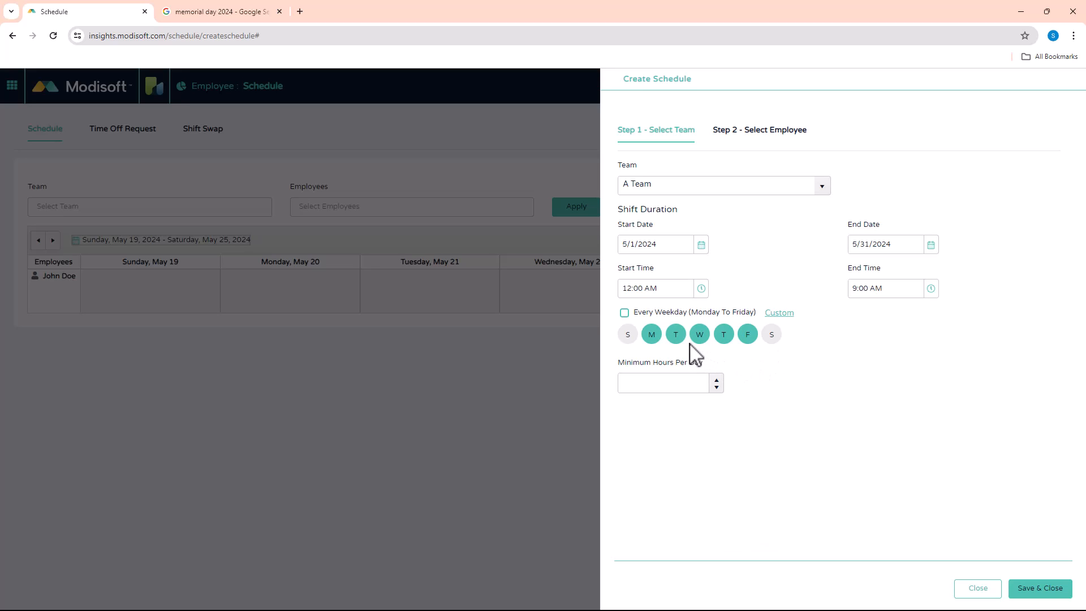
{"action": "left_click", "coordinate": [676, 337]}
{"action": "left_click", "coordinate": [725, 338]}
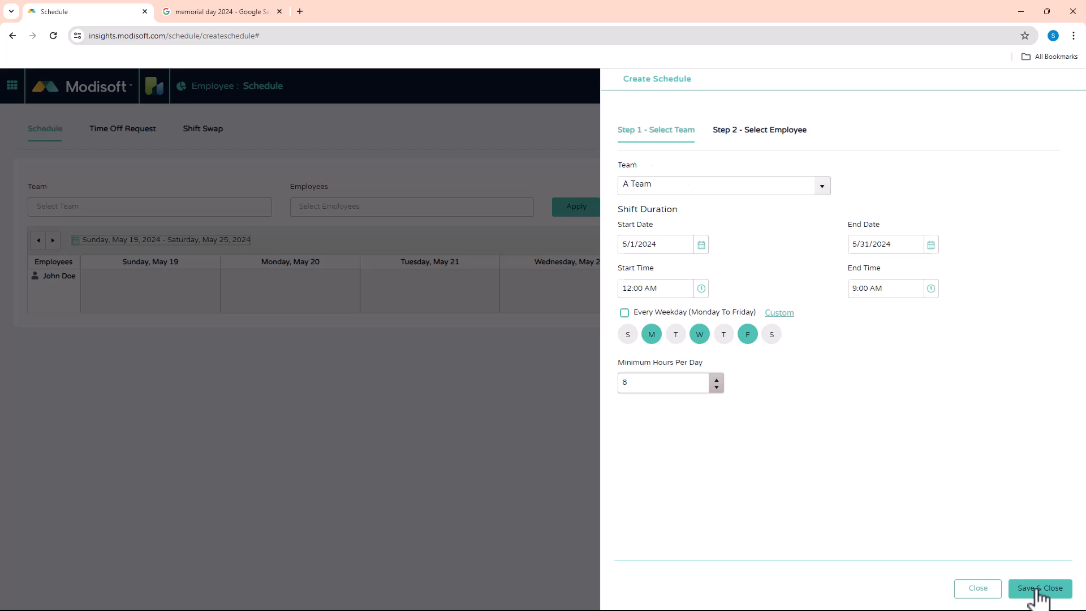
Assign the first listed employee to the new schedule and save it
{"action": "left_click", "coordinate": [759, 132]}
{"action": "left_click", "coordinate": [648, 182]}
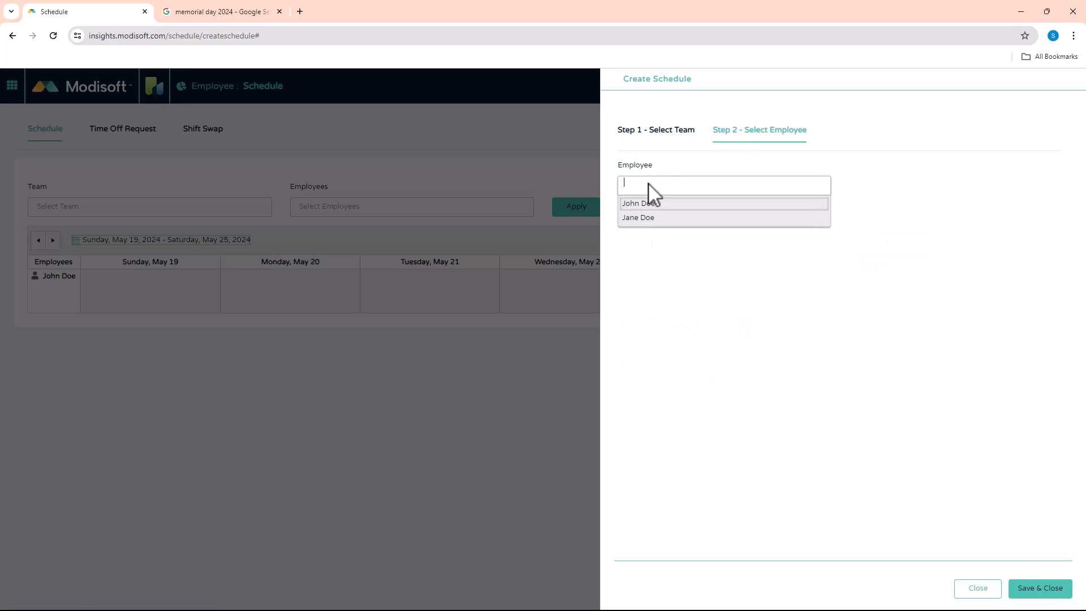
{"action": "left_click", "coordinate": [642, 204]}
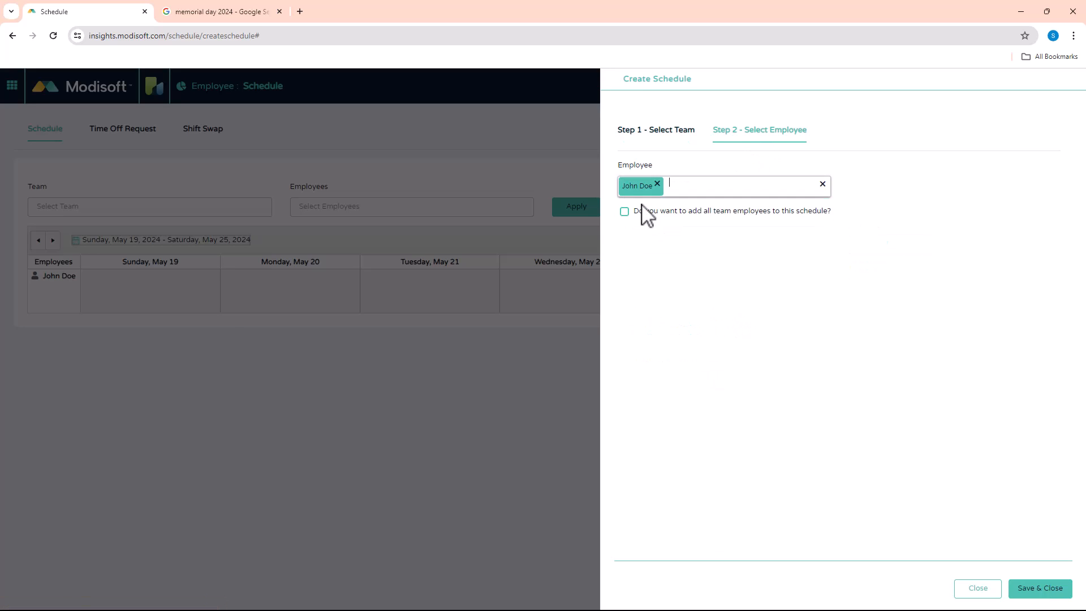
{"action": "left_click", "coordinate": [1027, 591]}
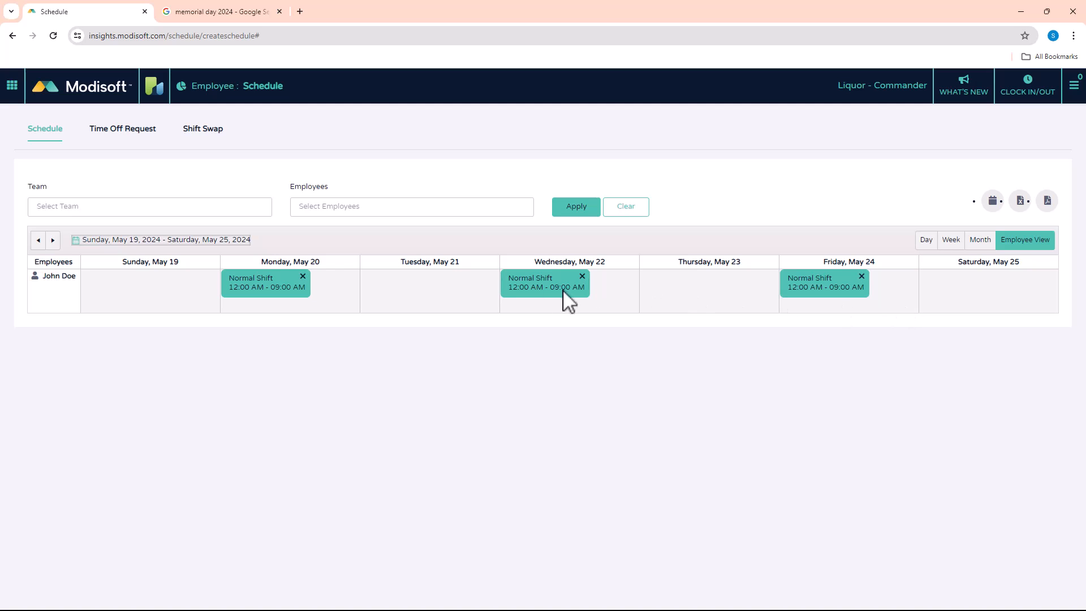
Examine the new Monday, Wednesday and Friday shifts in the employee week, and view the schedule for the whole month
{"action": "mouse_move", "coordinate": [274, 279]}
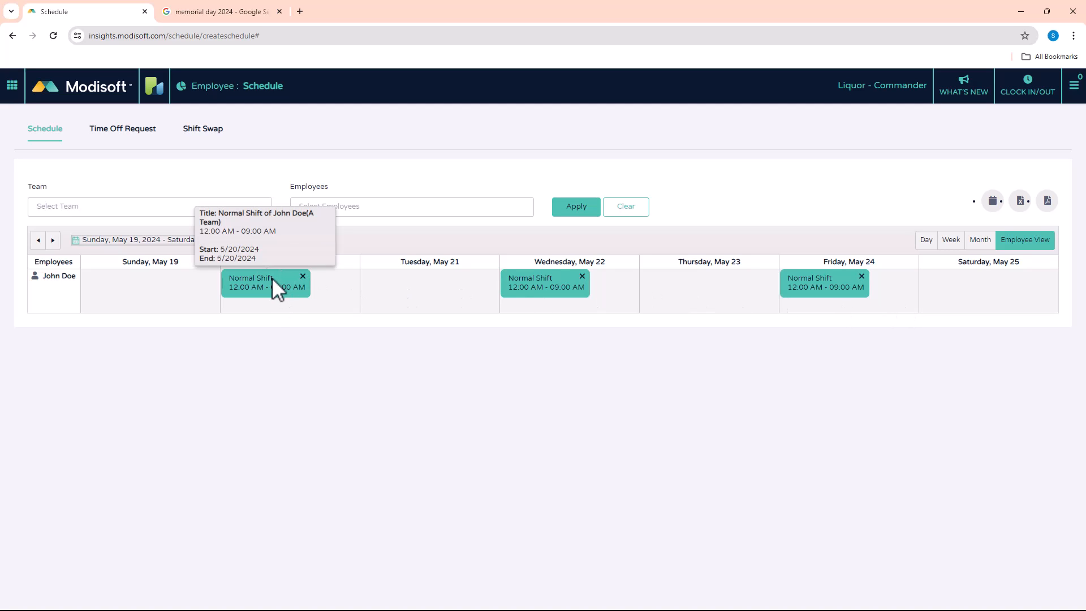
{"action": "mouse_move", "coordinate": [553, 310]}
{"action": "mouse_move", "coordinate": [800, 277]}
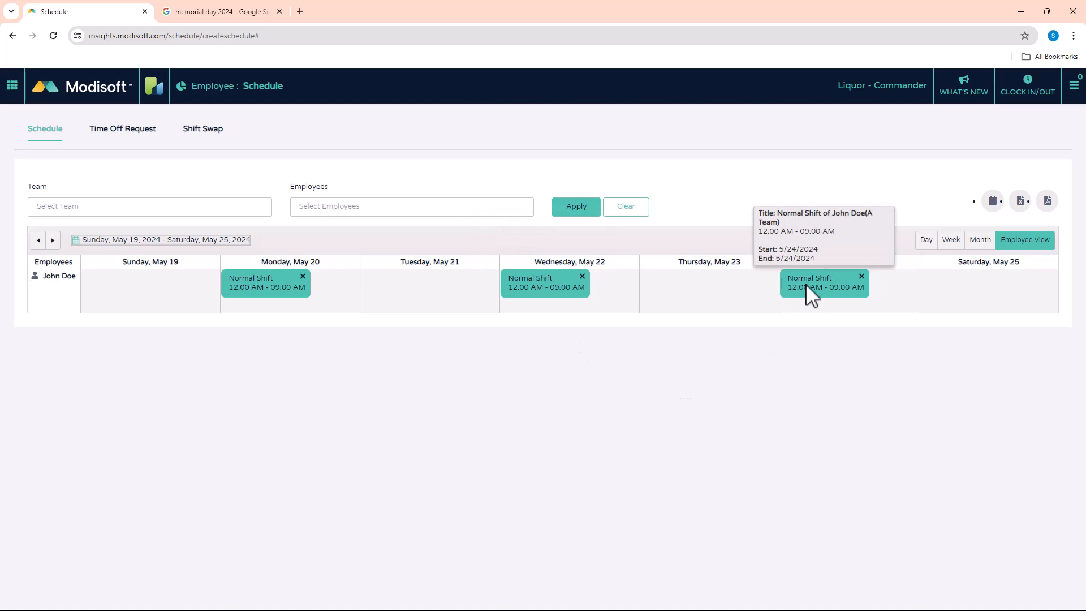
{"action": "left_click", "coordinate": [983, 244]}
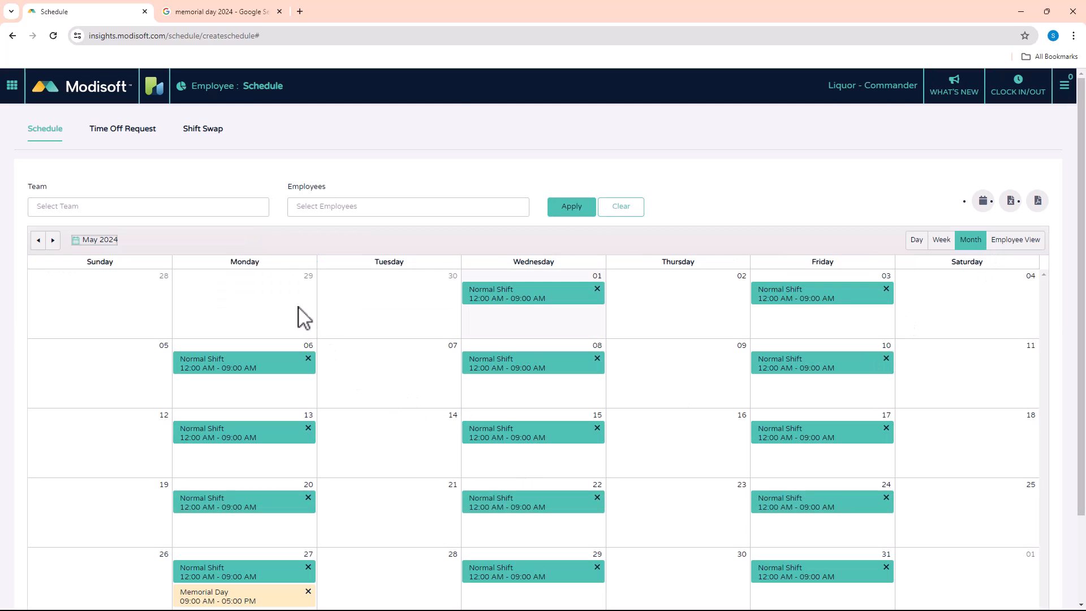
Examine the shift details in the May 2024 month calendar
{"action": "mouse_move", "coordinate": [540, 292]}
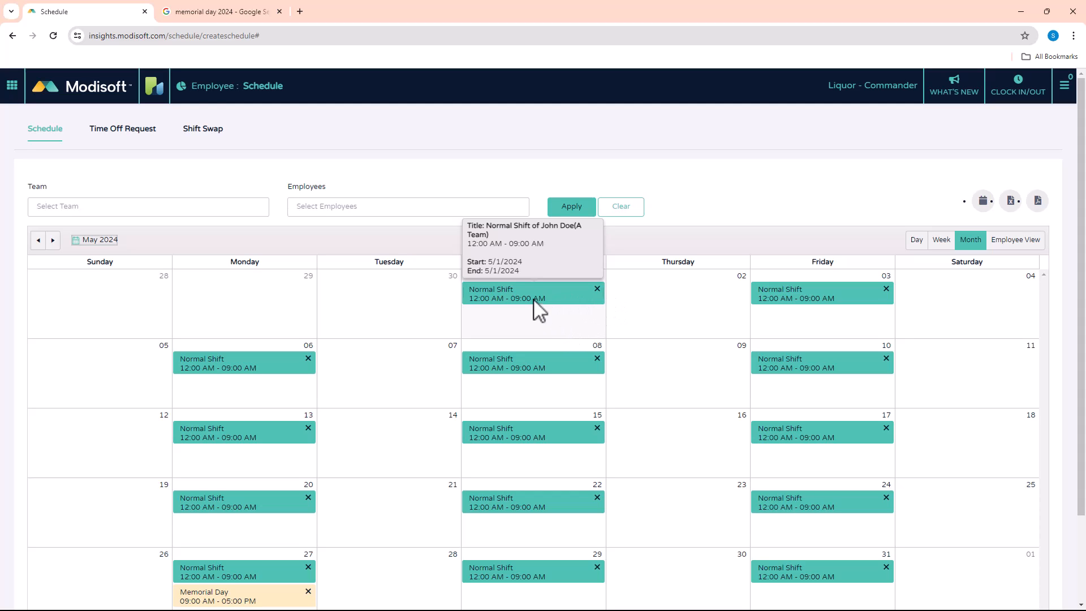
{"action": "scroll", "coordinate": [534, 300], "scroll_direction": "down", "scroll_amount": 1}
{"action": "scroll", "coordinate": [601, 300], "scroll_direction": "up", "scroll_amount": 1}
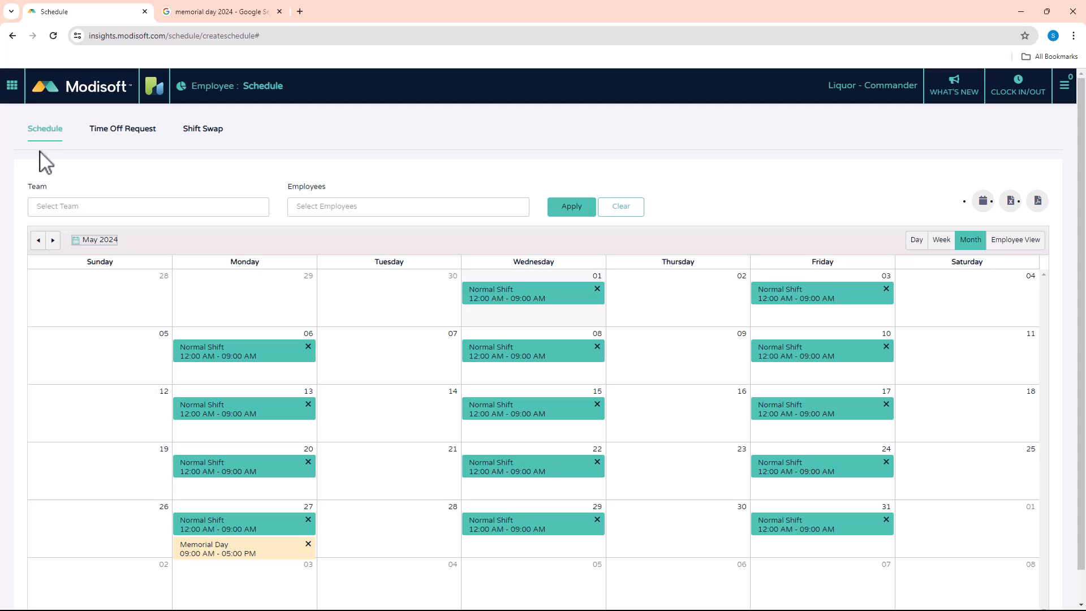
Start a new time off request for the first listed employee under the Vacation policy
{"action": "left_click", "coordinate": [124, 129]}
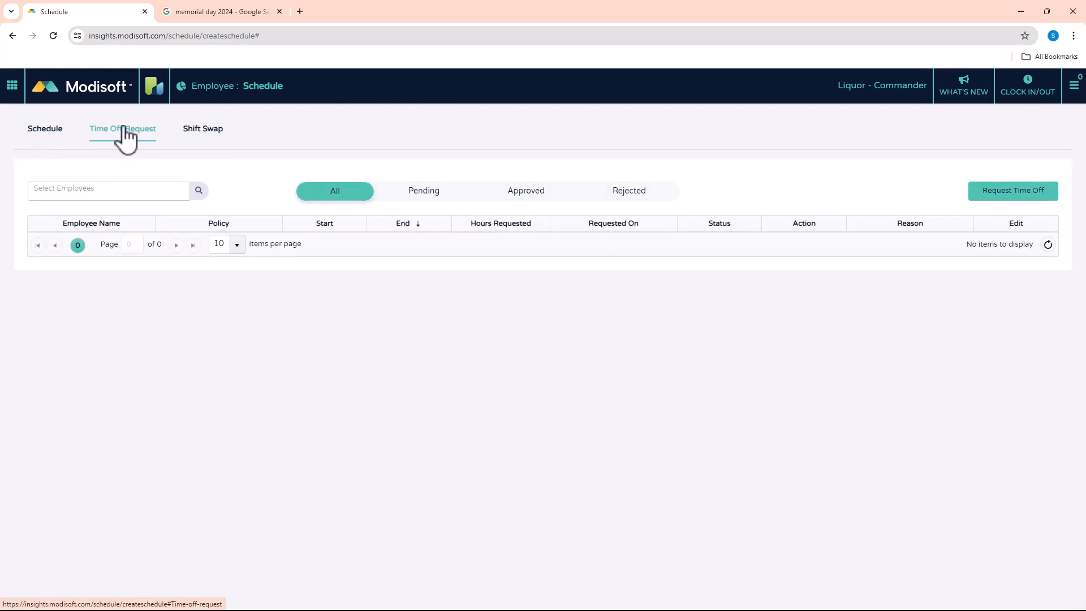
{"action": "left_click", "coordinate": [1005, 195]}
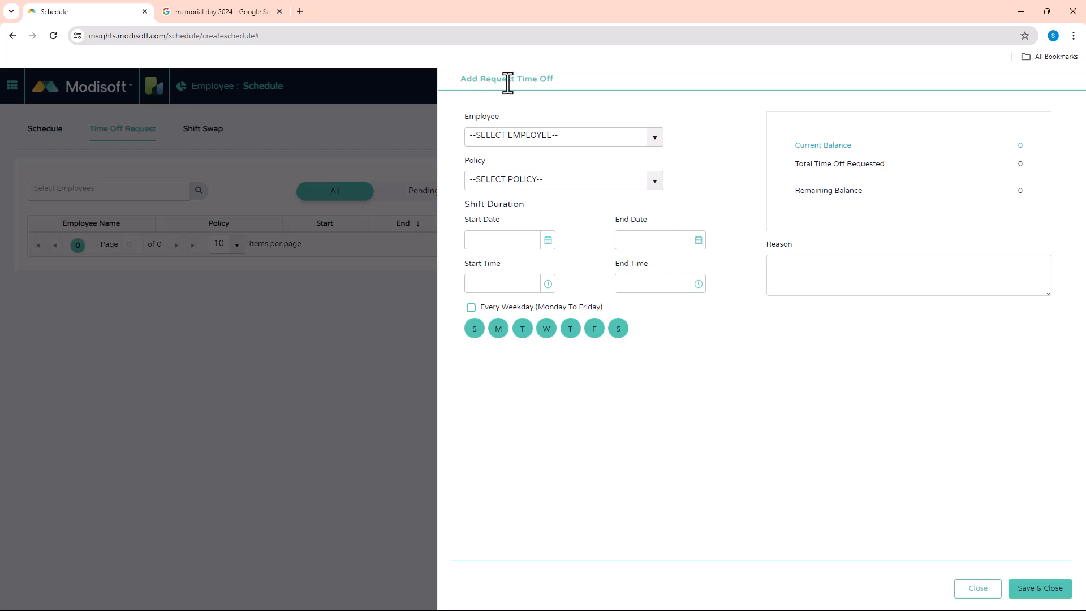
{"action": "left_click", "coordinate": [654, 138]}
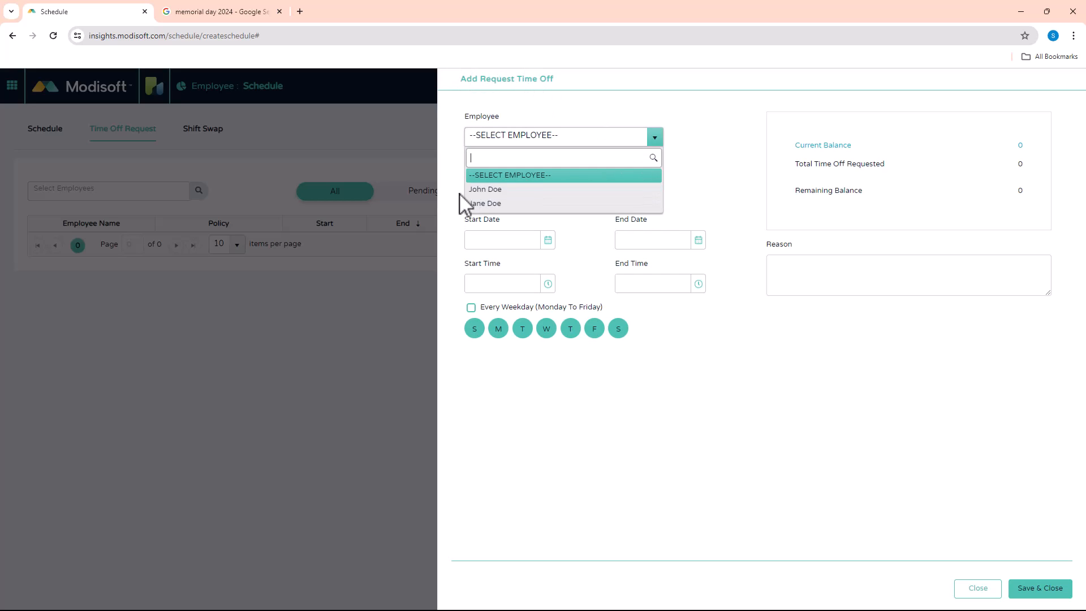
{"action": "left_click", "coordinate": [490, 192]}
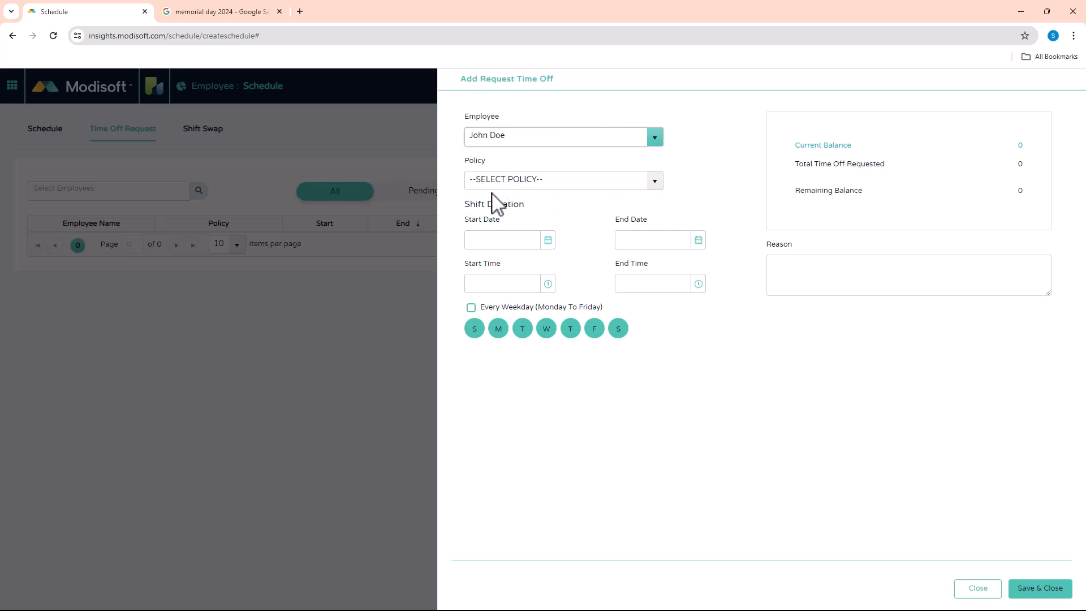
{"action": "left_click", "coordinate": [656, 181]}
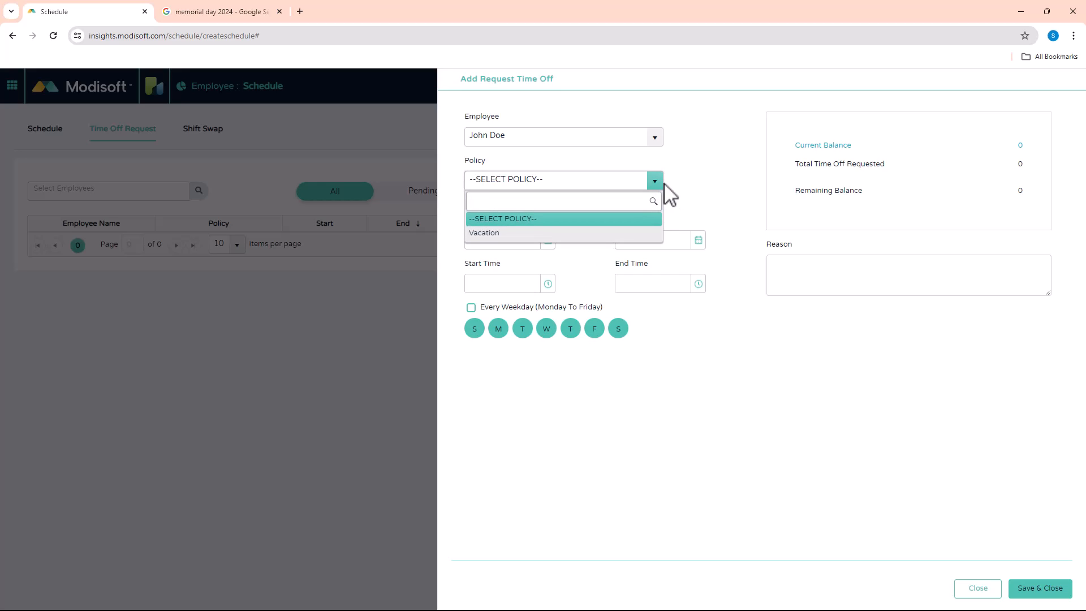
{"action": "left_click", "coordinate": [516, 233]}
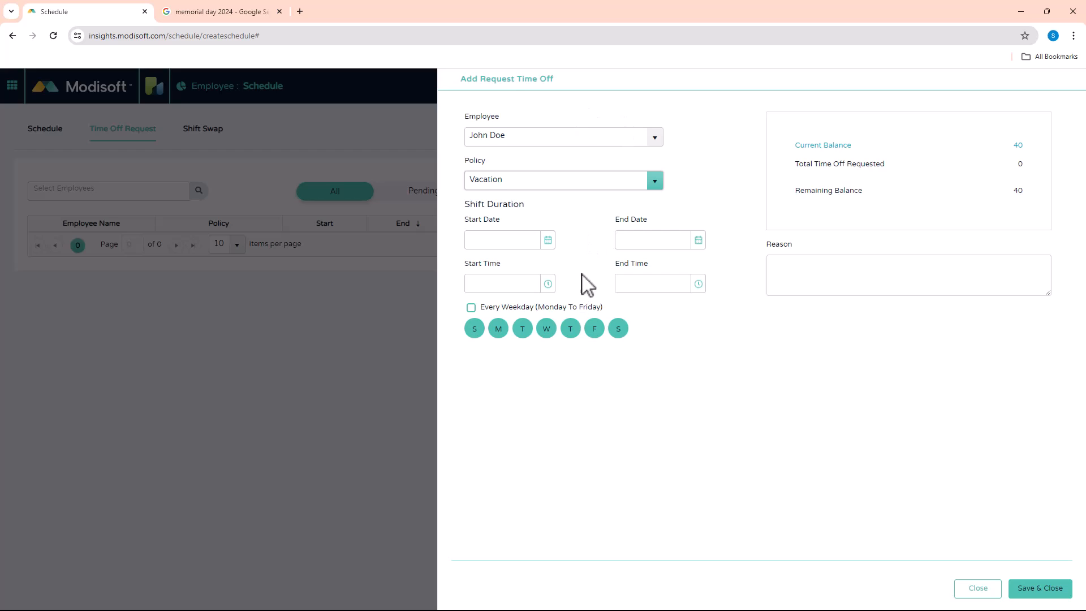
Set the time off request's start date to 5/27/2024 and its end date to 5/29/2024
{"action": "left_click", "coordinate": [548, 241]}
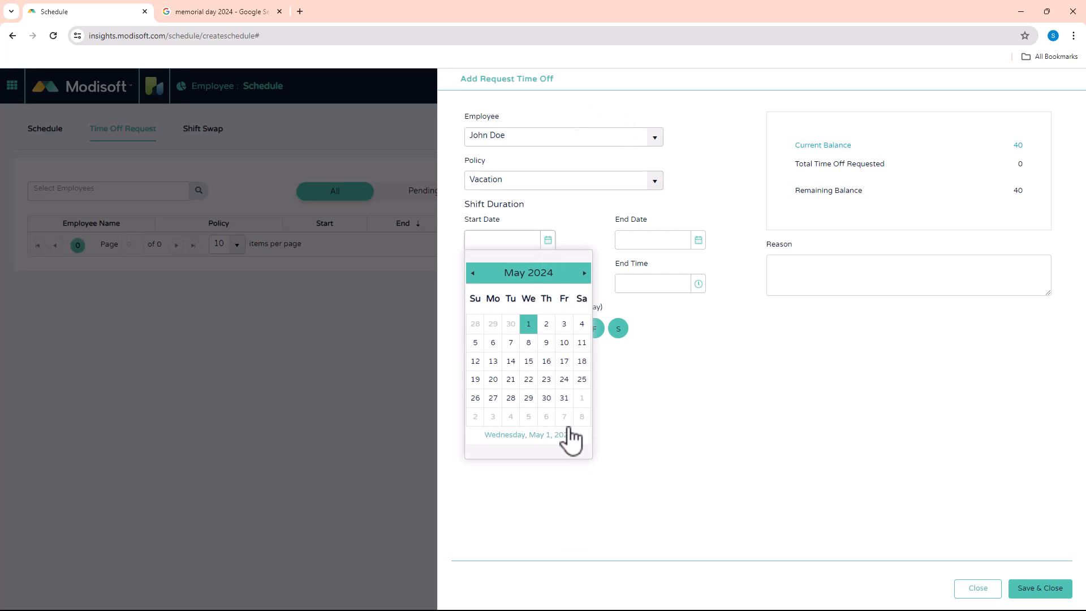
{"action": "left_click", "coordinate": [493, 398]}
{"action": "left_click", "coordinate": [700, 241]}
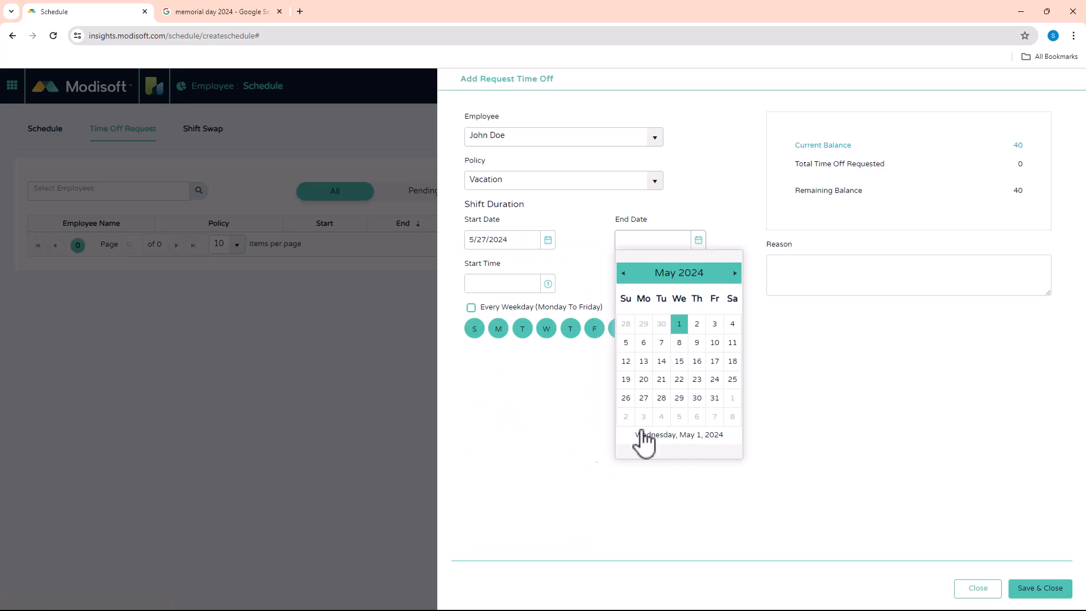
{"action": "left_click", "coordinate": [679, 399]}
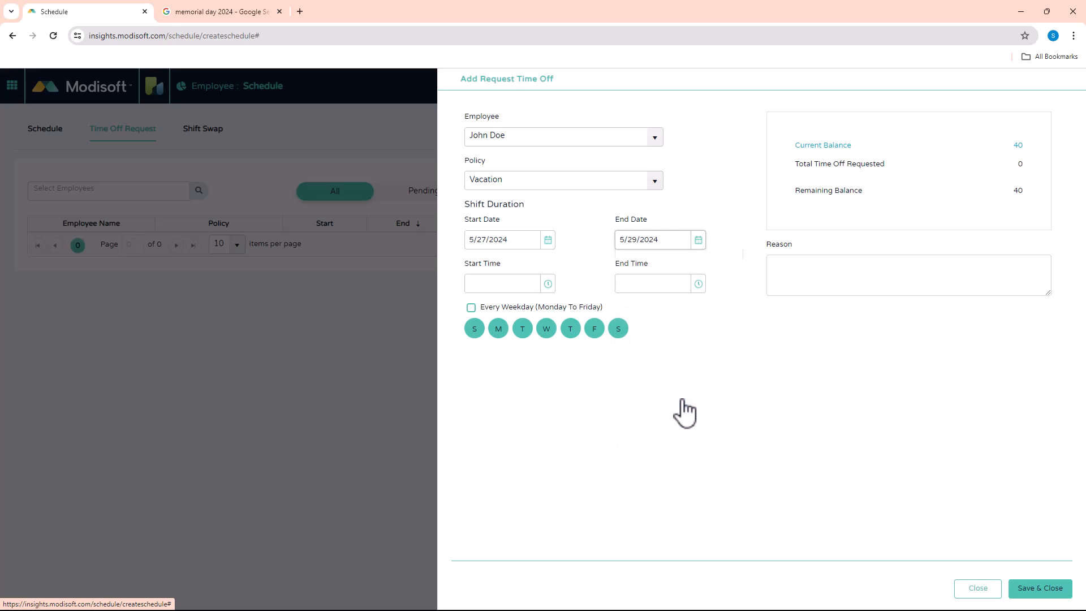
Set the time off request's start time to 9:00 AM and its end time to 5:00 PM
{"action": "left_click", "coordinate": [549, 285]}
{"action": "left_click_drag", "start_coordinate": [548, 300], "coordinate": [552, 330]}
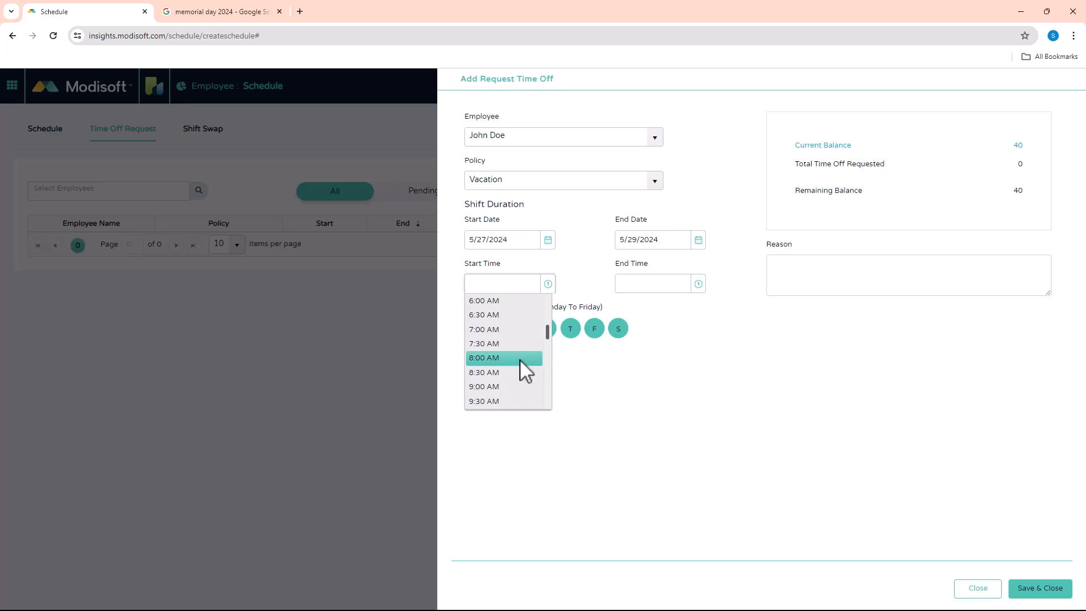
{"action": "left_click", "coordinate": [505, 387]}
{"action": "left_click", "coordinate": [702, 284]}
{"action": "scroll", "coordinate": [668, 346], "scroll_direction": "down", "scroll_amount": 3}
{"action": "scroll", "coordinate": [659, 352], "scroll_direction": "down", "scroll_amount": 2}
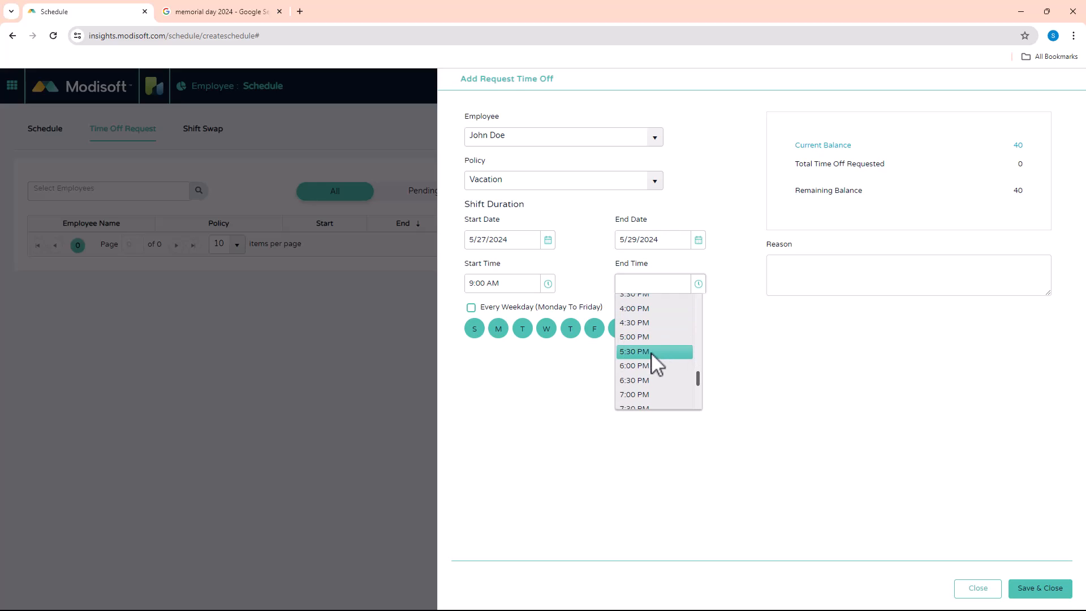
{"action": "left_click", "coordinate": [643, 333]}
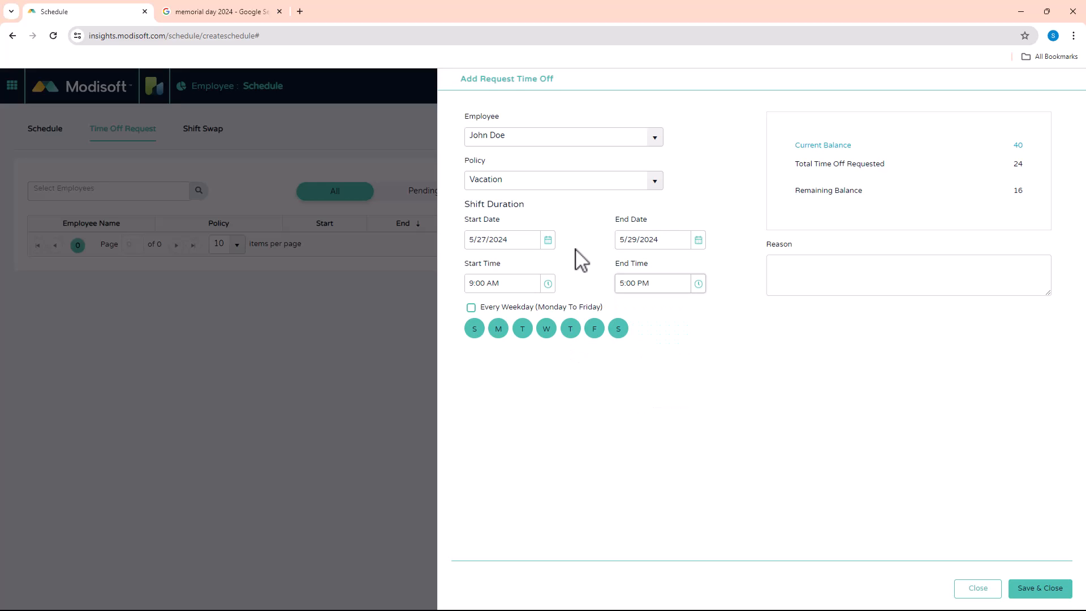
Save the time off request with the reason "Taking vacation" and change its action to Approved
{"action": "left_click", "coordinate": [792, 274]}
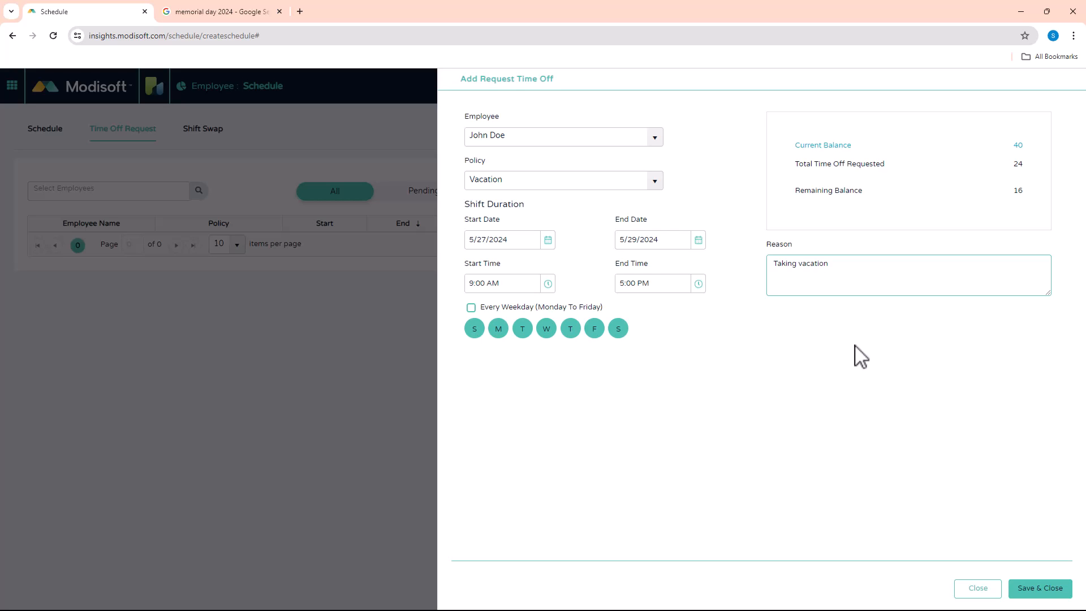
{"action": "left_click", "coordinate": [1040, 589]}
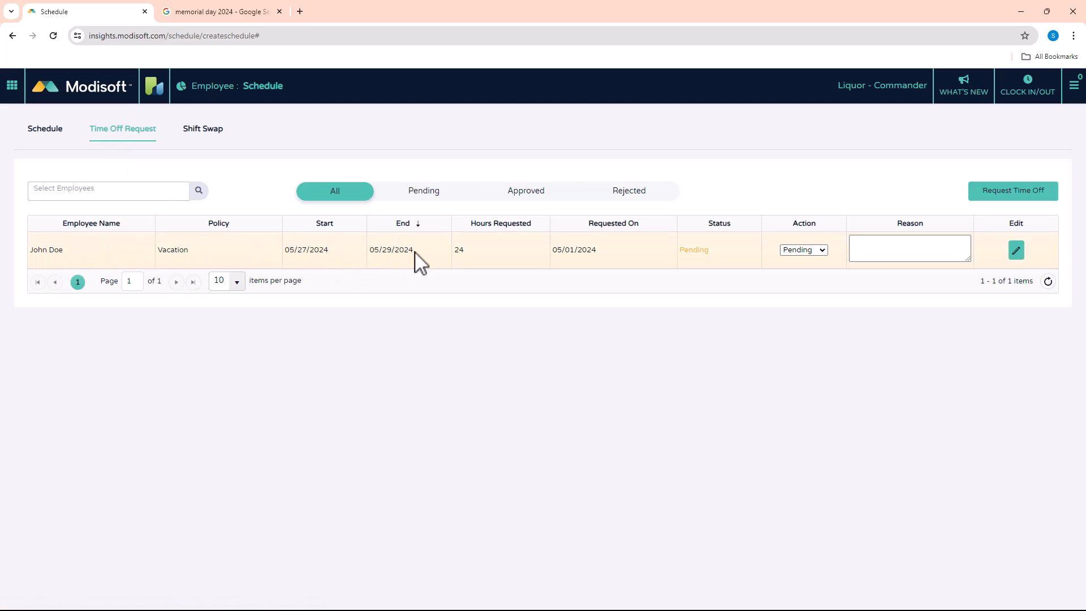
{"action": "left_click", "coordinate": [823, 250]}
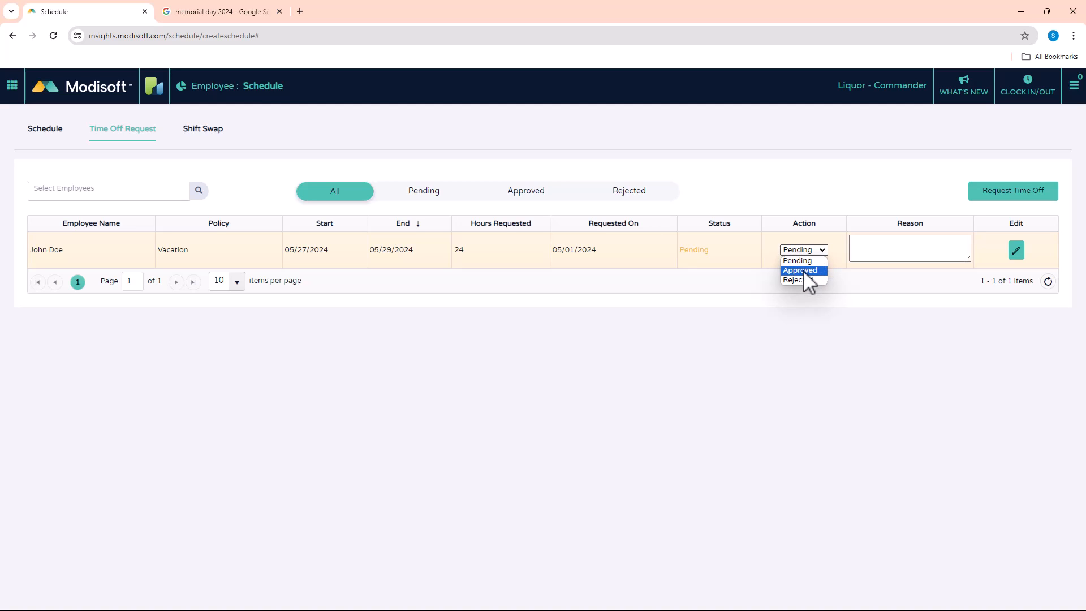
{"action": "left_click", "coordinate": [803, 271]}
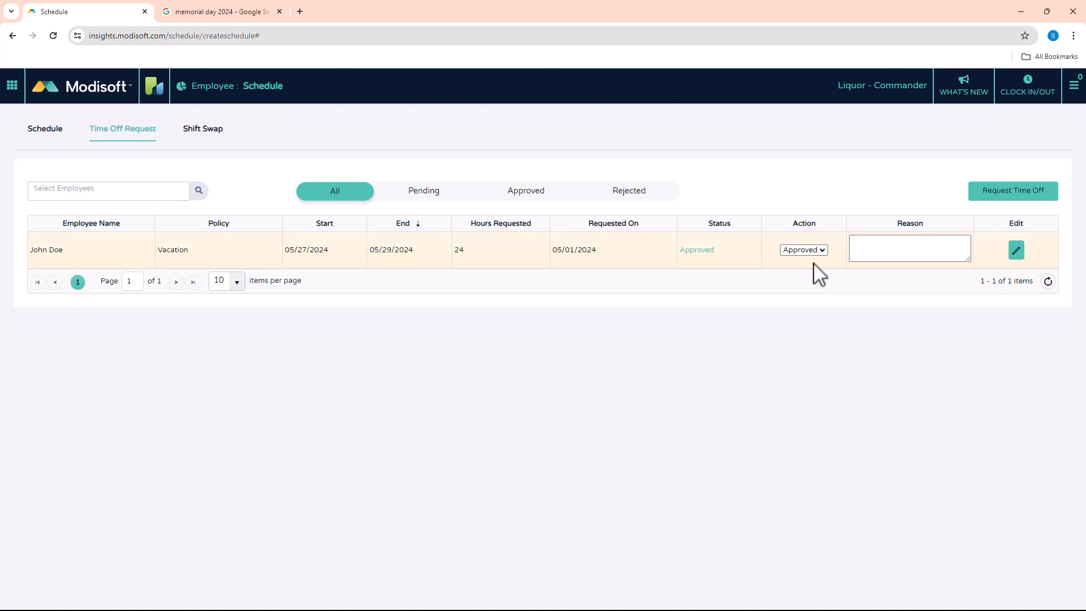
Examine the time off entries for May 27 to 29 in the month schedule
{"action": "left_click", "coordinate": [45, 136]}
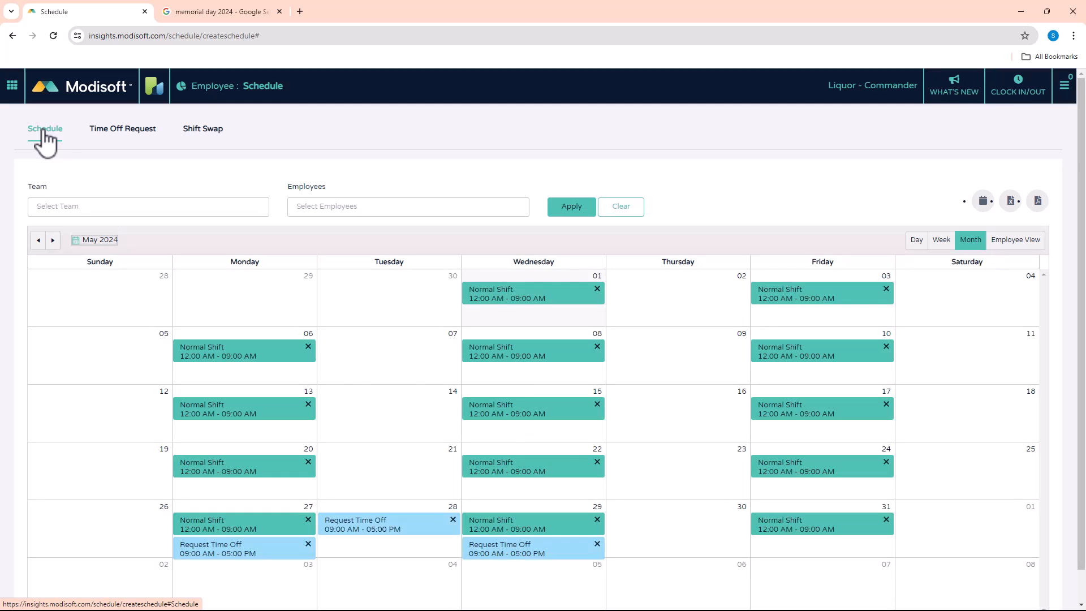
{"action": "scroll", "coordinate": [510, 384], "scroll_direction": "down", "scroll_amount": 1}
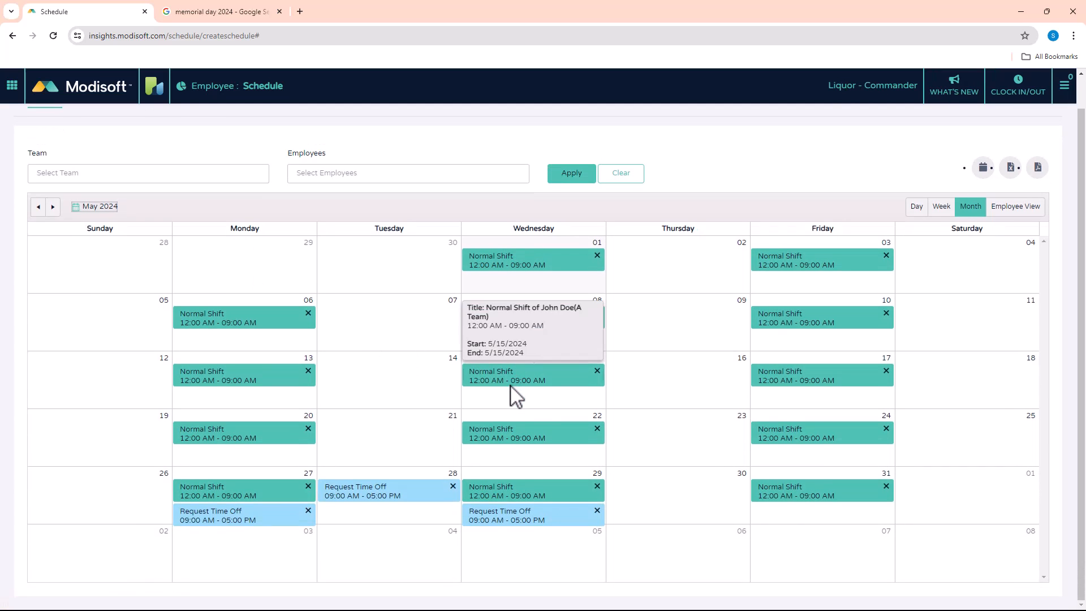
{"action": "mouse_move", "coordinate": [259, 528]}
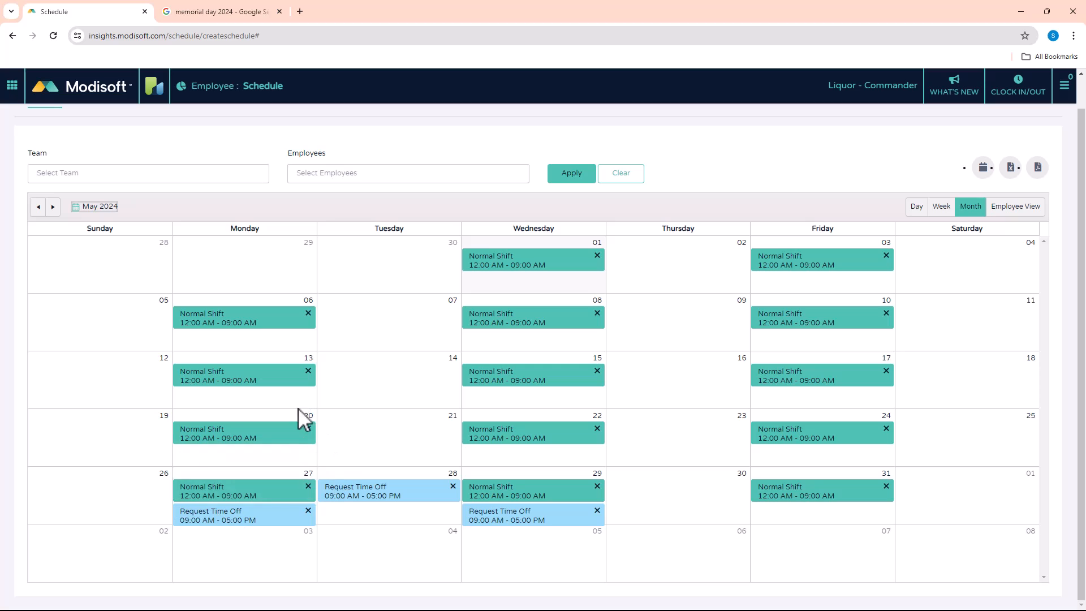
{"action": "mouse_move", "coordinate": [378, 496]}
{"action": "mouse_move", "coordinate": [578, 515]}
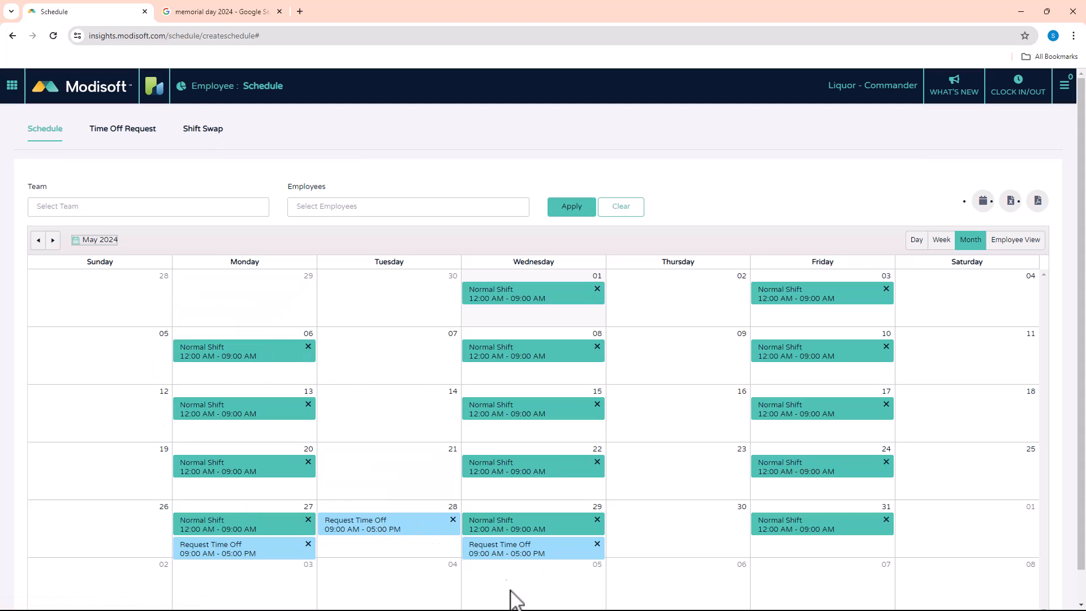
{"action": "mouse_move", "coordinate": [513, 360]}
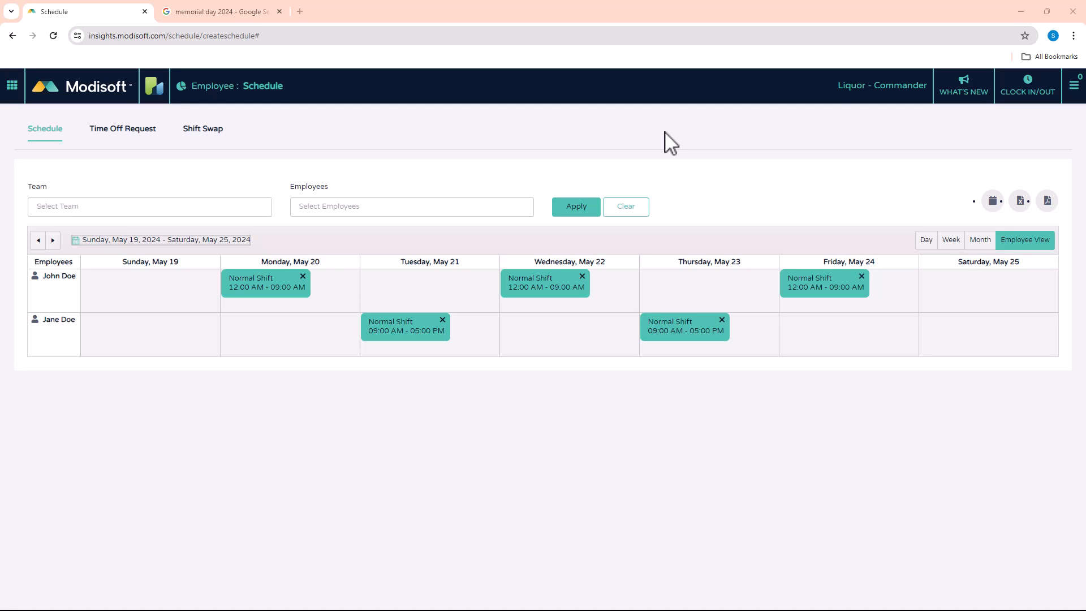
Start a new shift swap request for the first listed employee's shift on 5/6/2024
{"action": "left_click", "coordinate": [207, 141]}
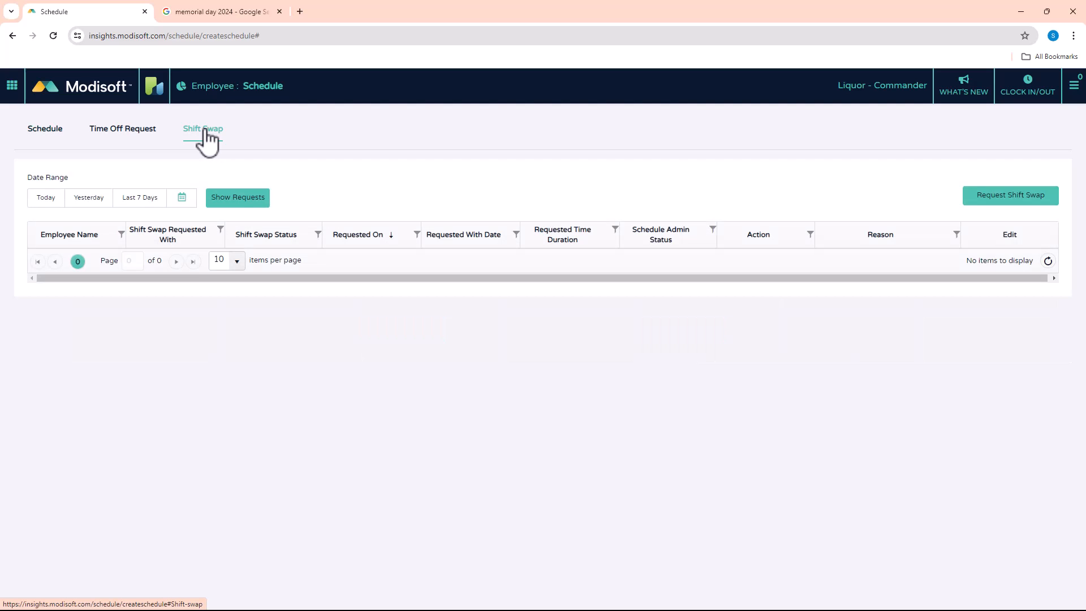
{"action": "left_click", "coordinate": [1012, 198]}
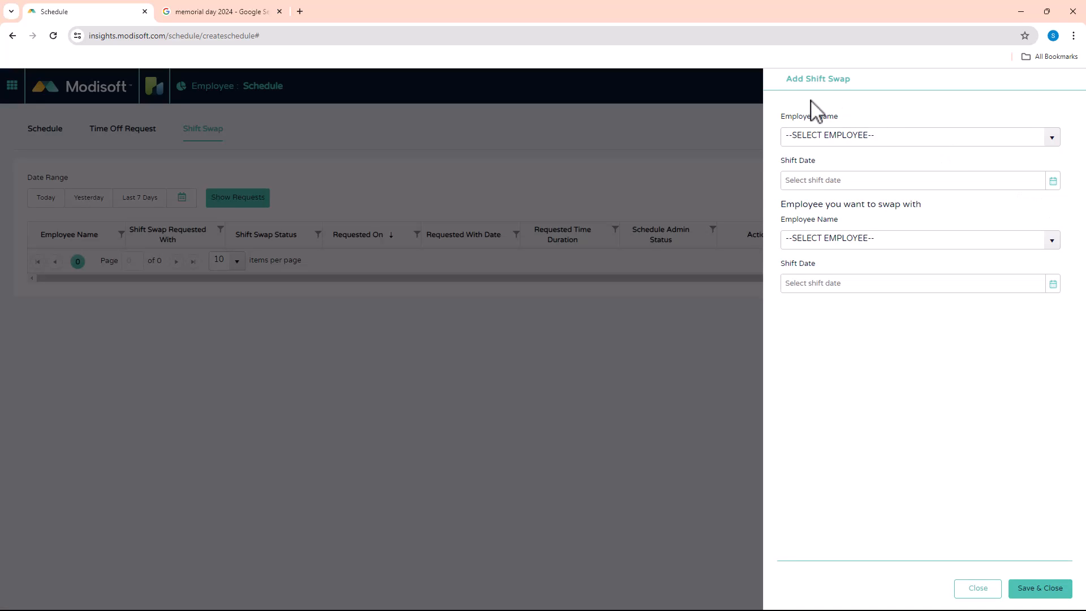
{"action": "left_click", "coordinate": [912, 136]}
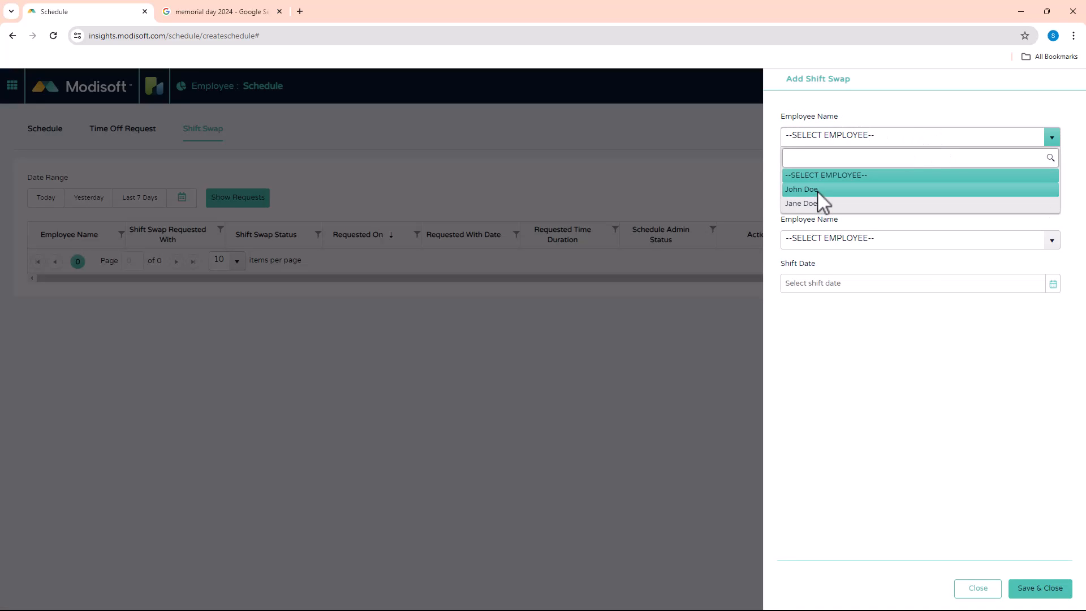
{"action": "left_click", "coordinate": [817, 190]}
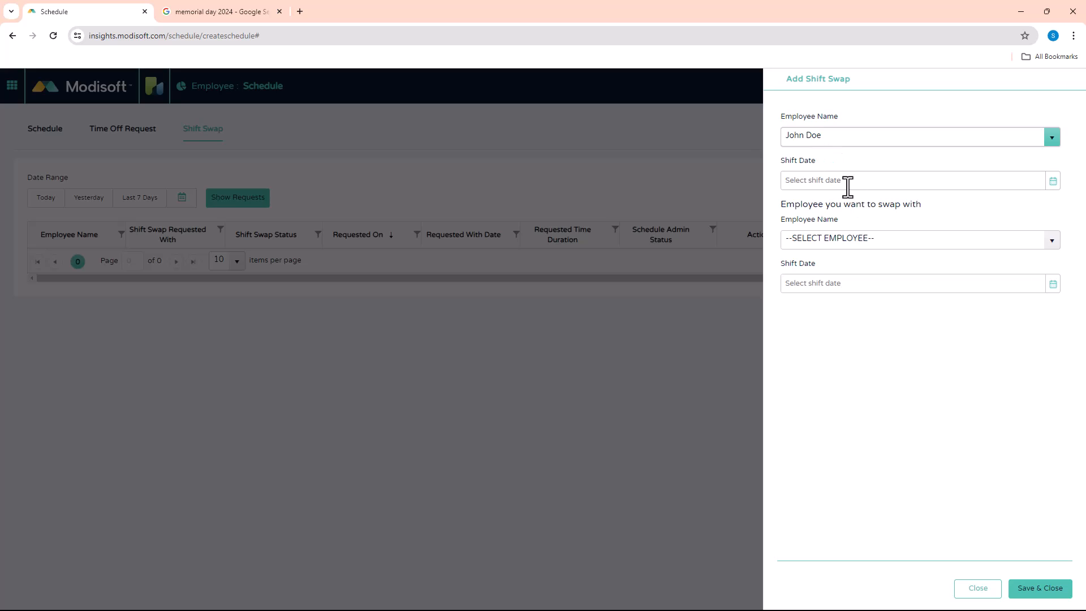
{"action": "left_click", "coordinate": [1053, 182]}
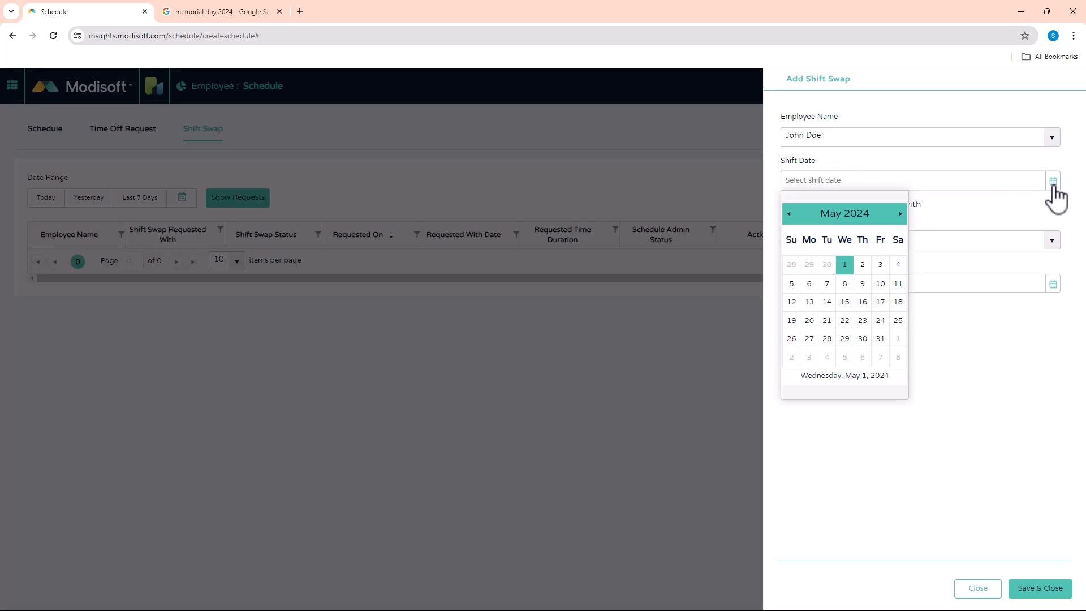
{"action": "left_click", "coordinate": [810, 286]}
Choose the second listed employee as the swap partner, with the shift date 5/7/2024
{"action": "left_click", "coordinate": [1050, 244]}
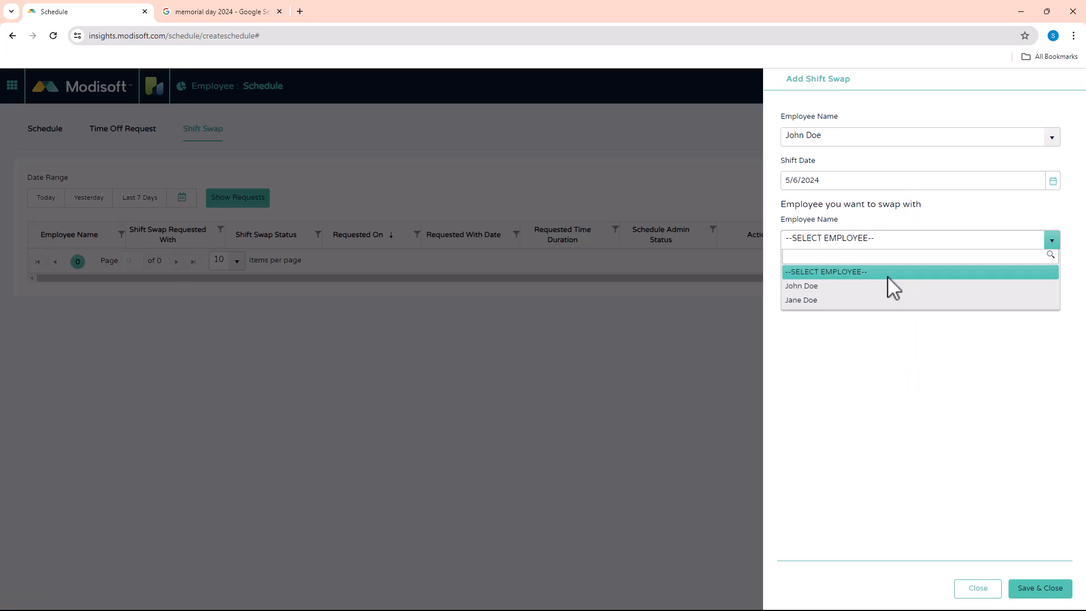
{"action": "left_click", "coordinate": [823, 304]}
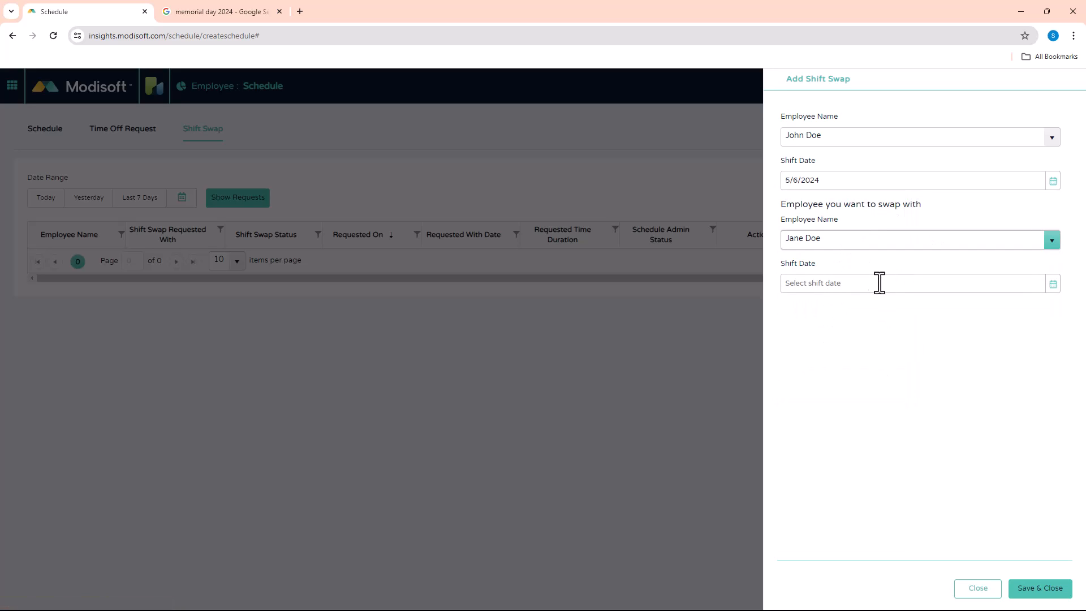
{"action": "left_click", "coordinate": [1046, 283]}
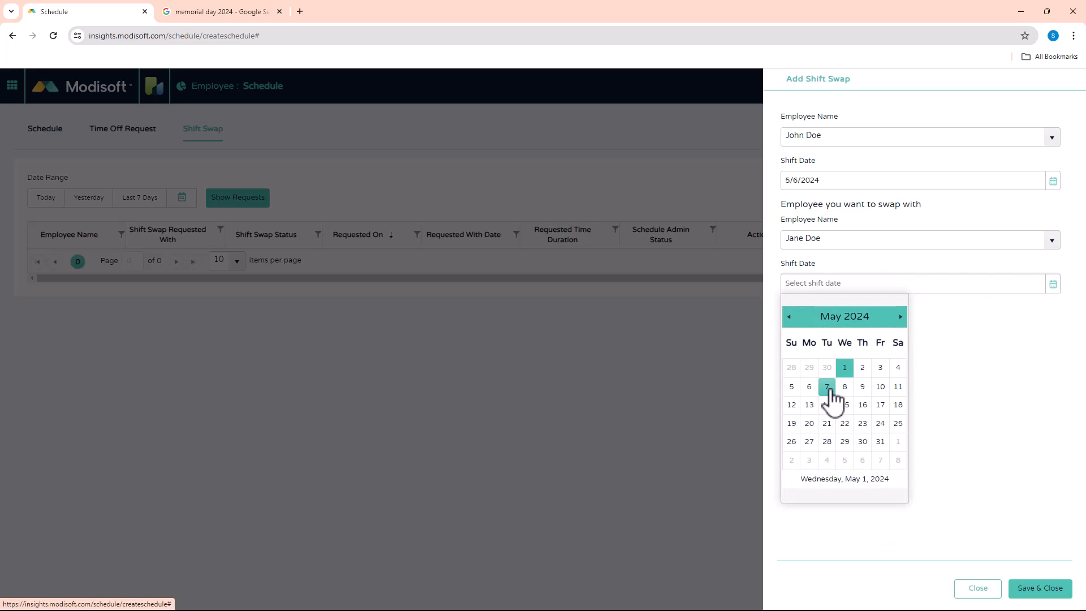
{"action": "left_click", "coordinate": [828, 391]}
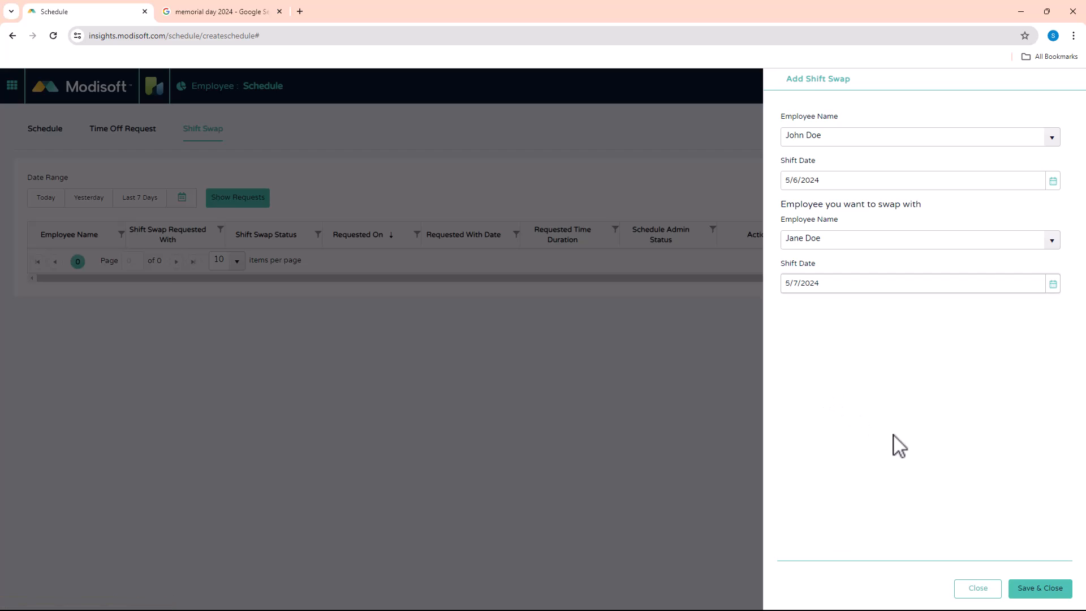
Save the shift swap request and change its action to Approved
{"action": "left_click", "coordinate": [1052, 590]}
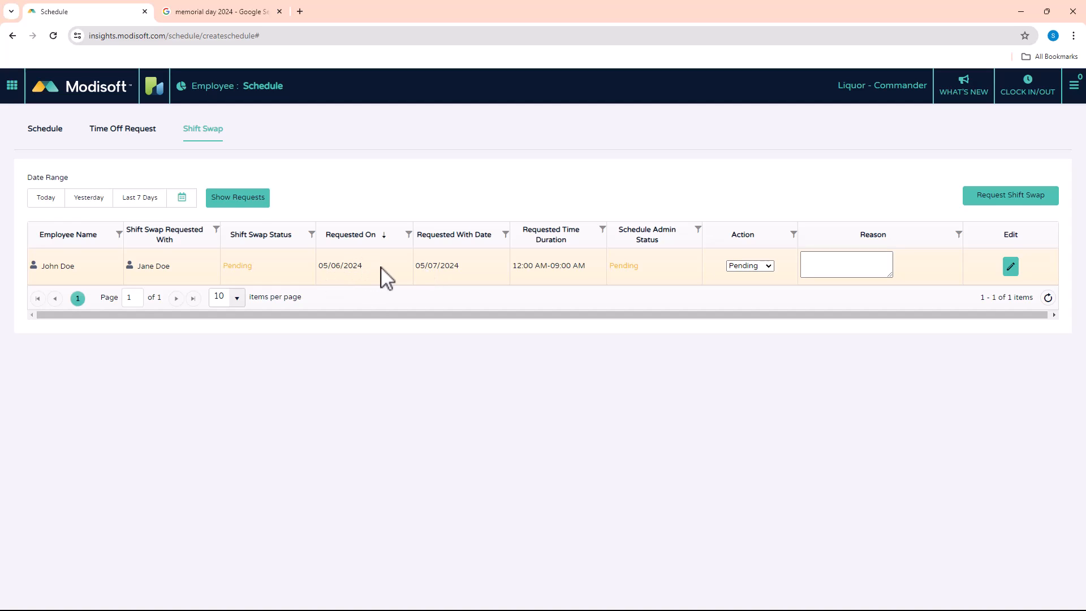
{"action": "left_click", "coordinate": [767, 266]}
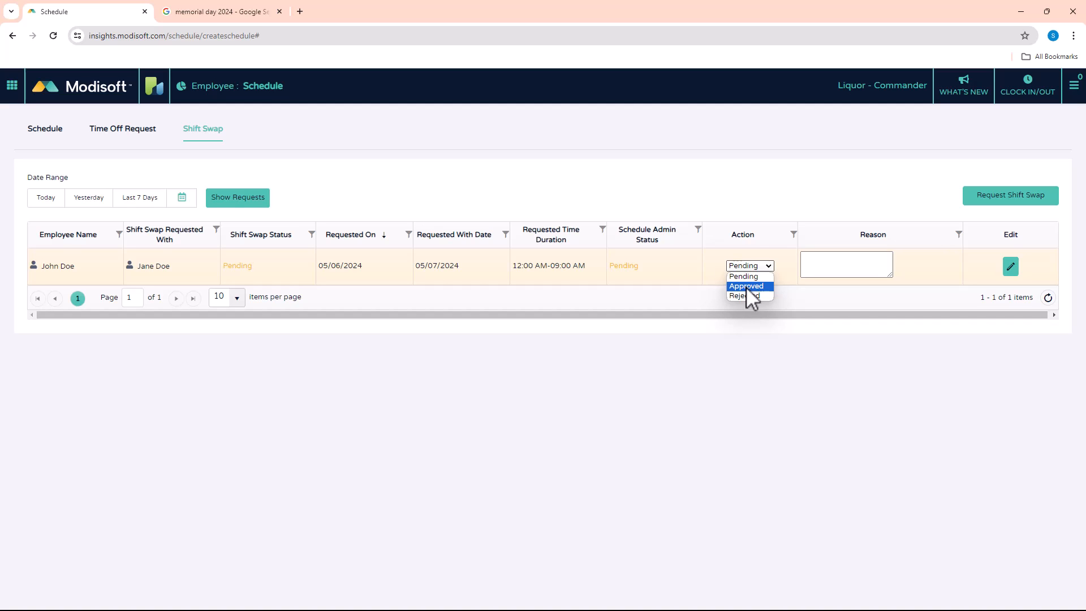
{"action": "left_click", "coordinate": [746, 287]}
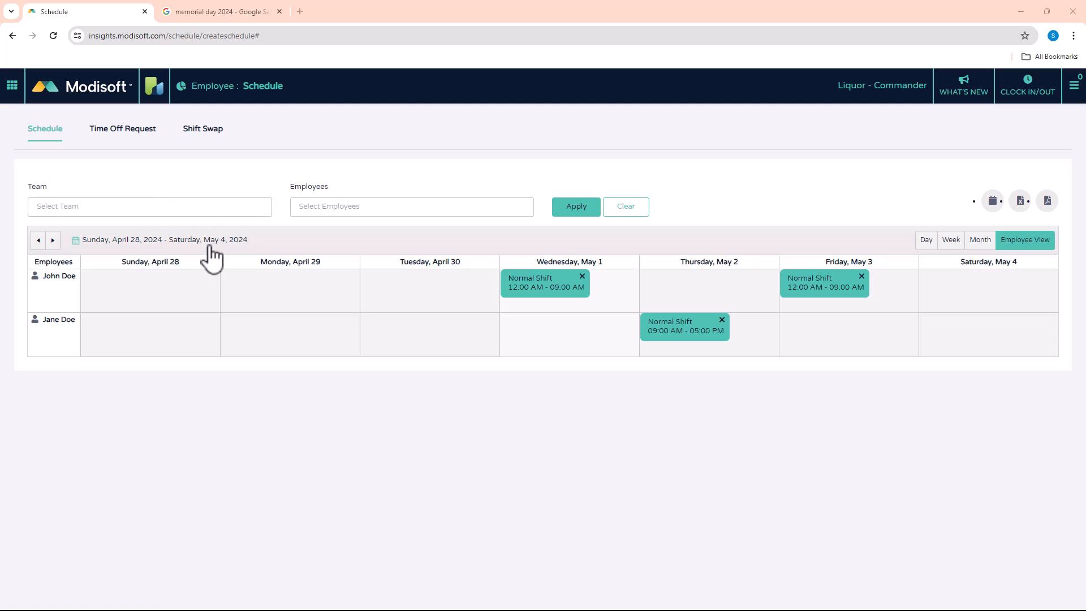
Show the employee schedule for the week of May 6, 2024 and examine both swapped shifts
{"action": "left_click", "coordinate": [194, 242]}
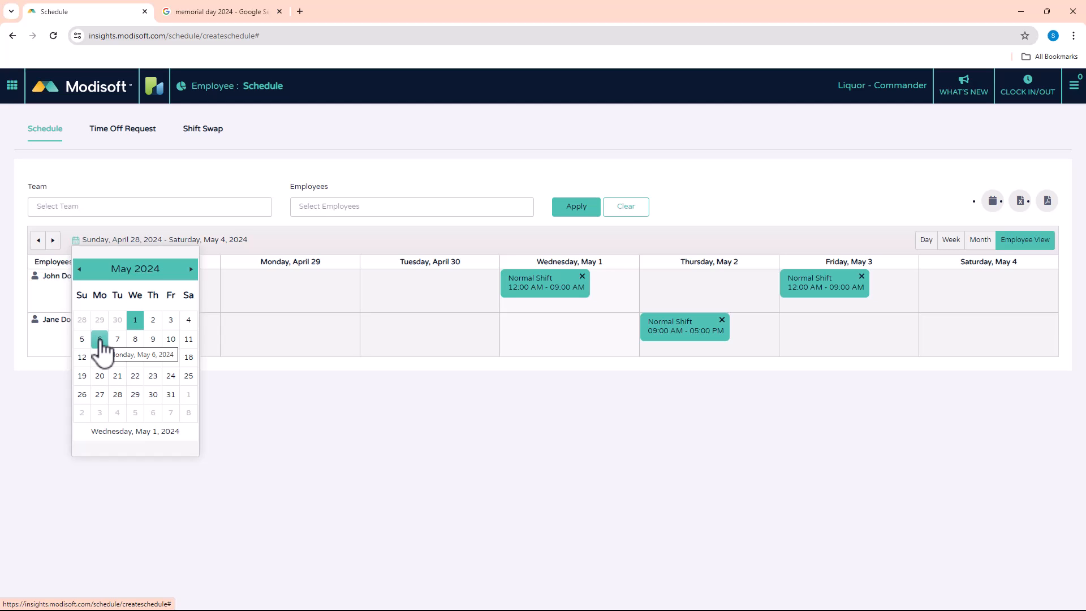
{"action": "left_click", "coordinate": [101, 340]}
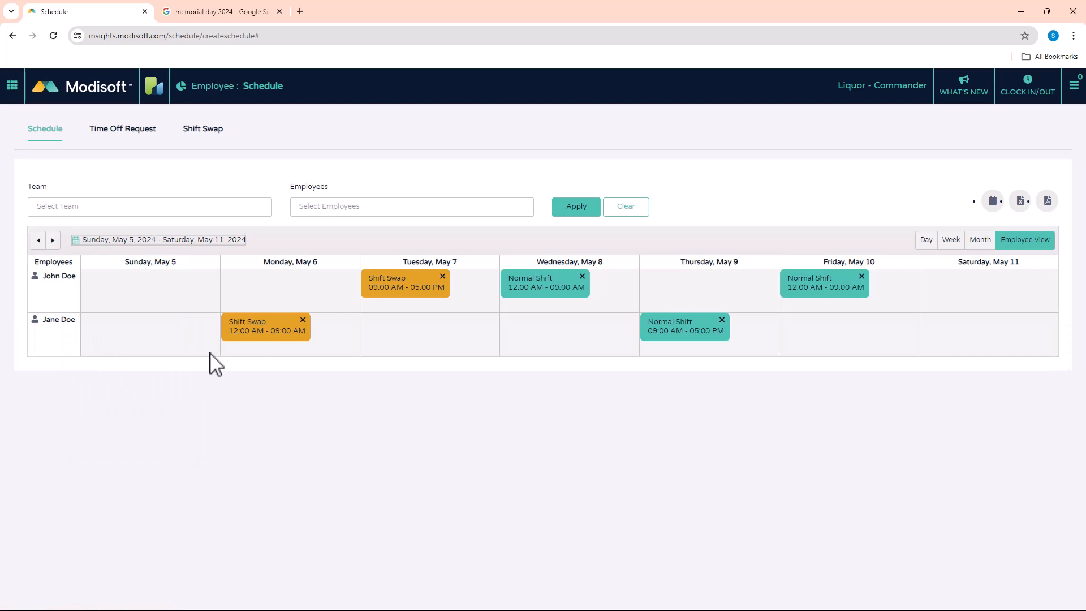
{"action": "mouse_move", "coordinate": [229, 330]}
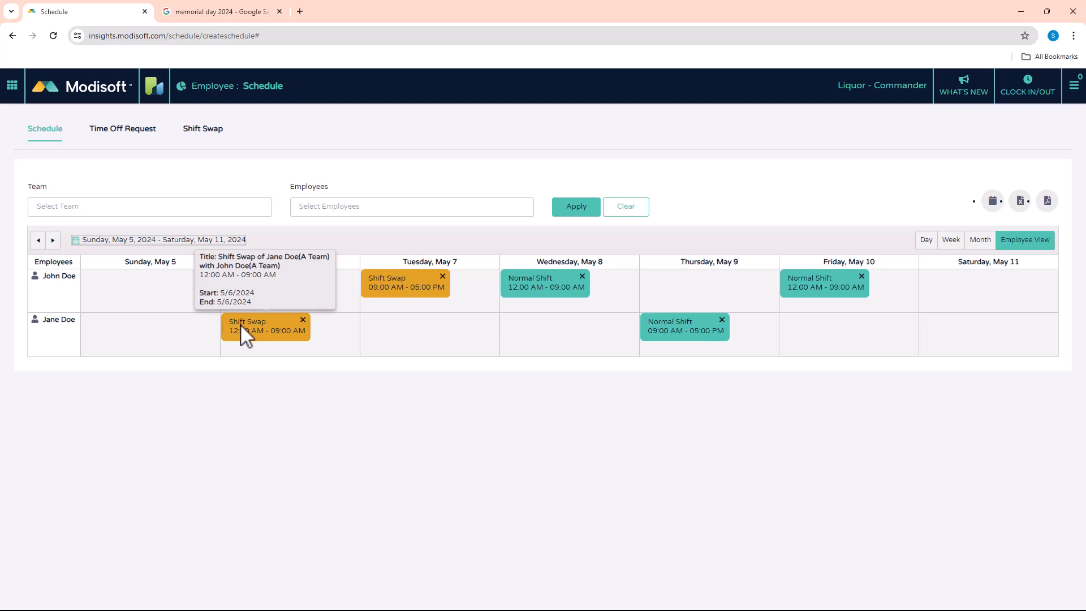
{"action": "mouse_move", "coordinate": [397, 277]}
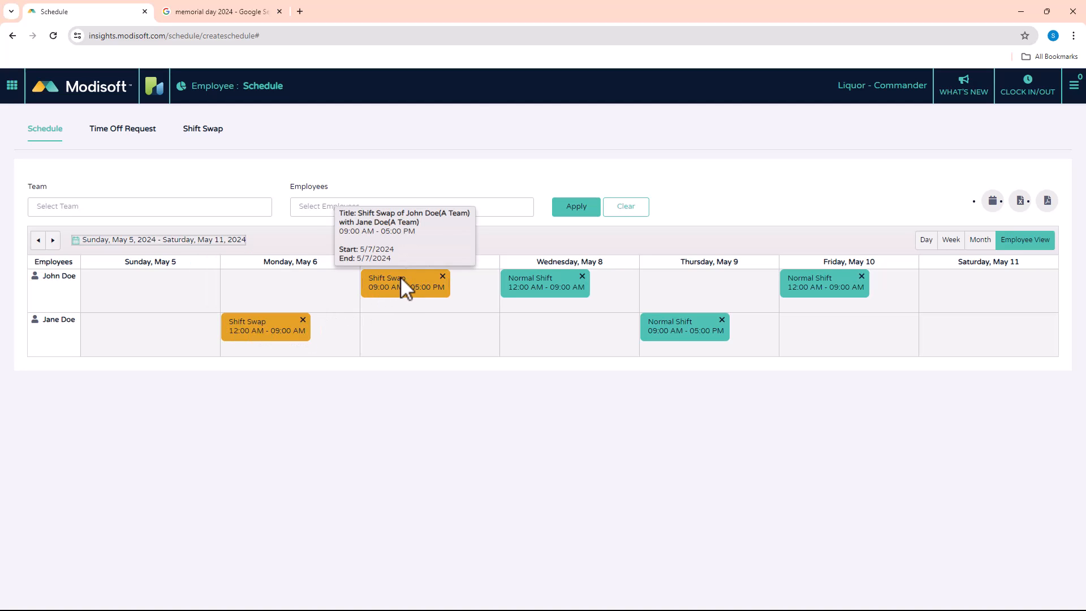